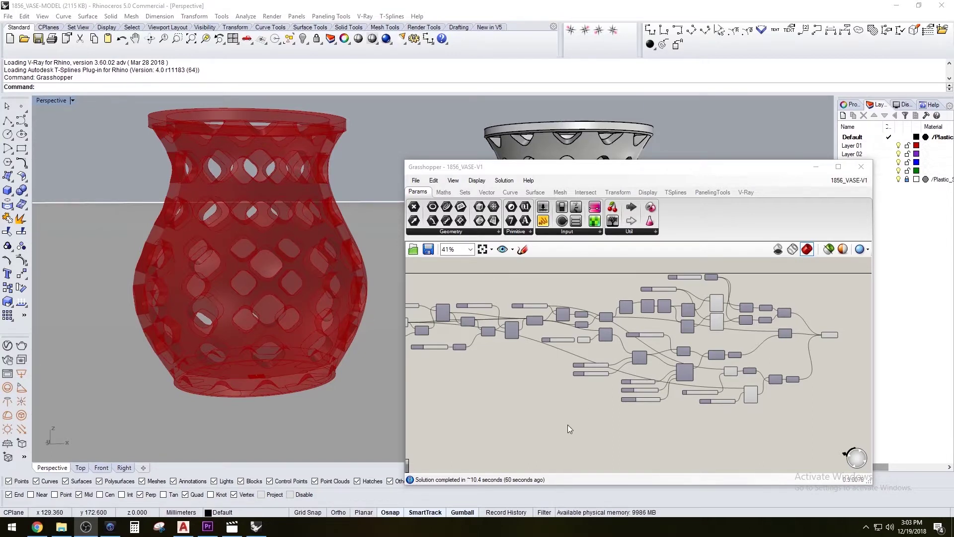
# Delete the baked grey vase standing beside the red preview vase in the Perspective viewport
pyautogui.rightClick(580, 413)
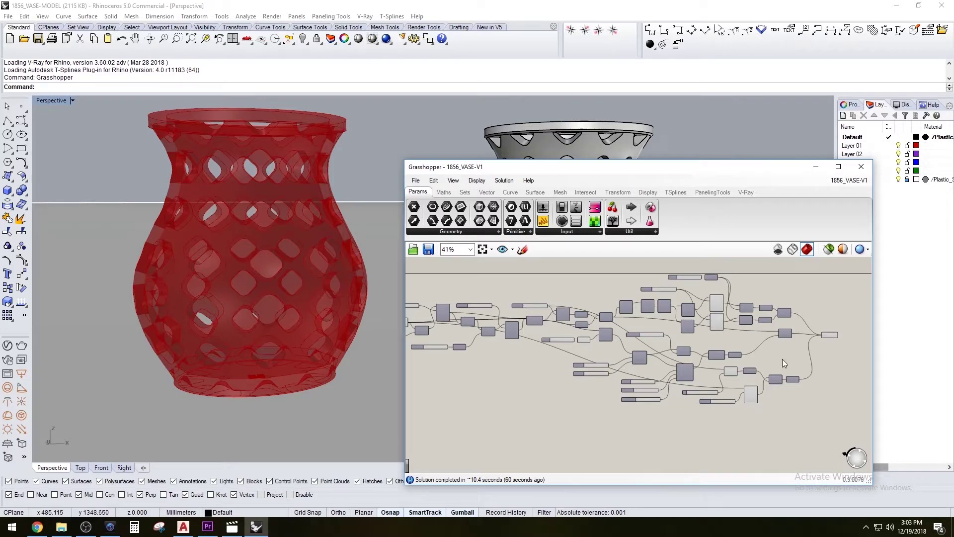
pyautogui.moveTo(434, 166); pyautogui.dragTo(483, 134)
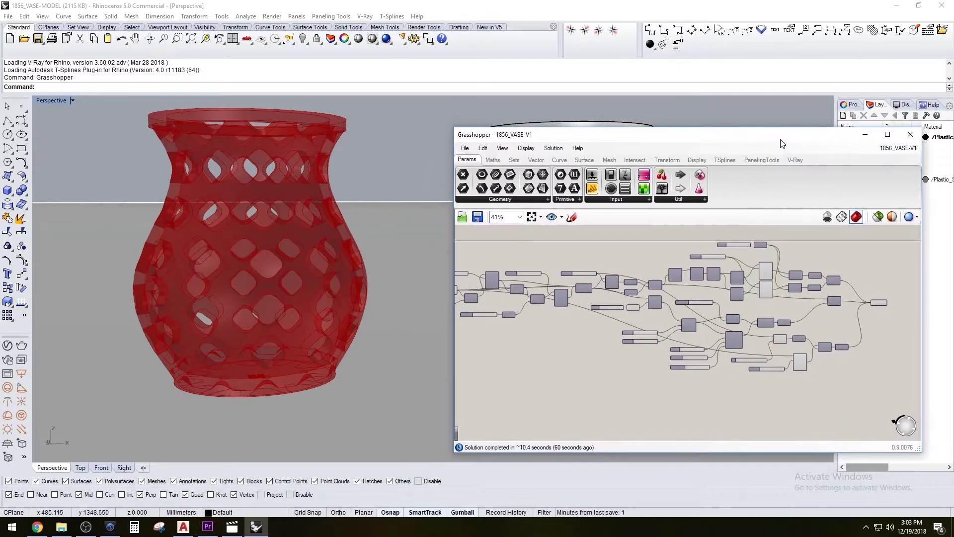
pyautogui.scroll(-5, 412, 209)
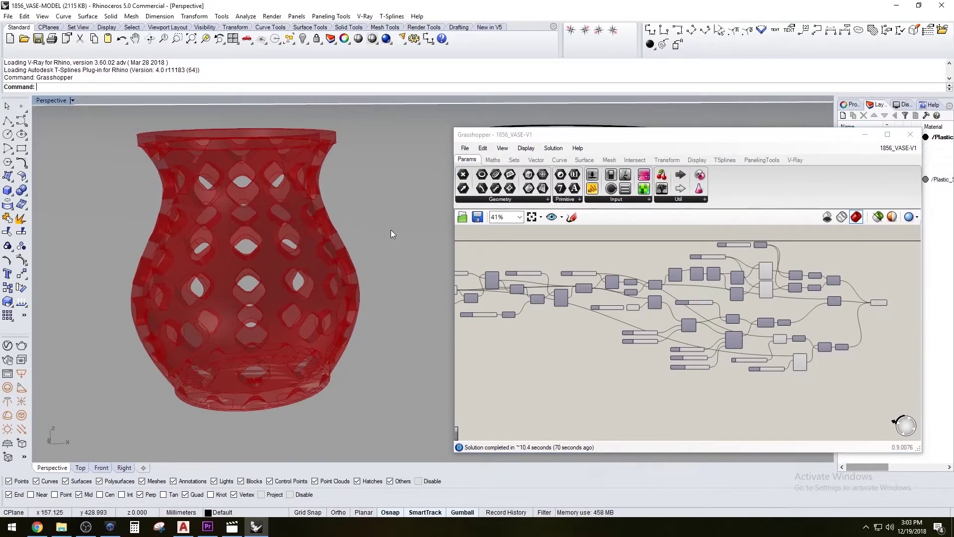
pyautogui.moveTo(417, 235); pyautogui.dragTo(203, 117, button='right')
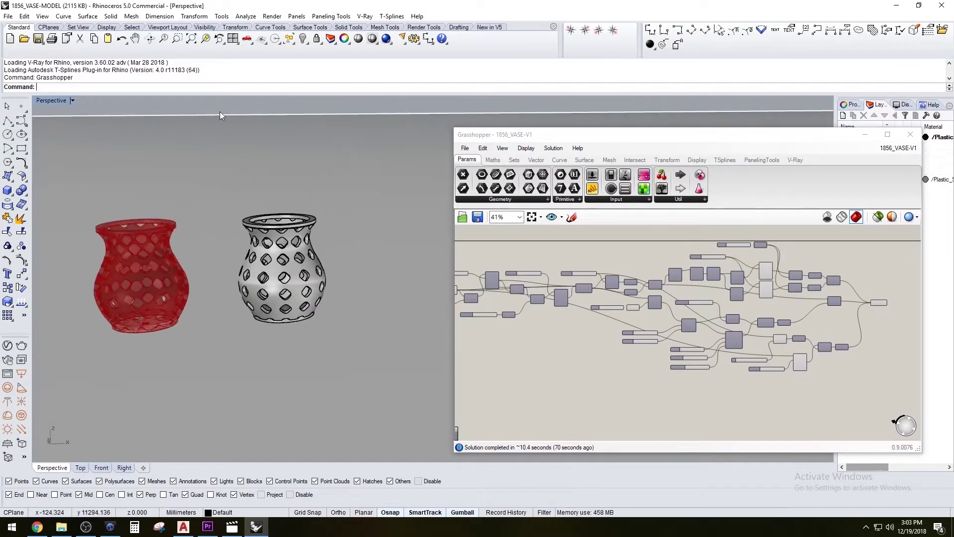
pyautogui.moveTo(230, 125); pyautogui.dragTo(380, 338)
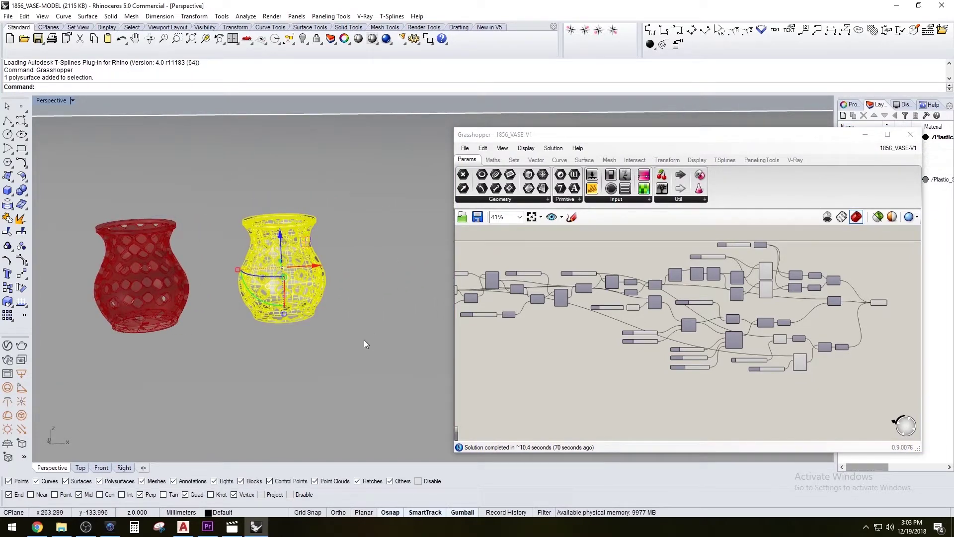
pyautogui.press('Delete')
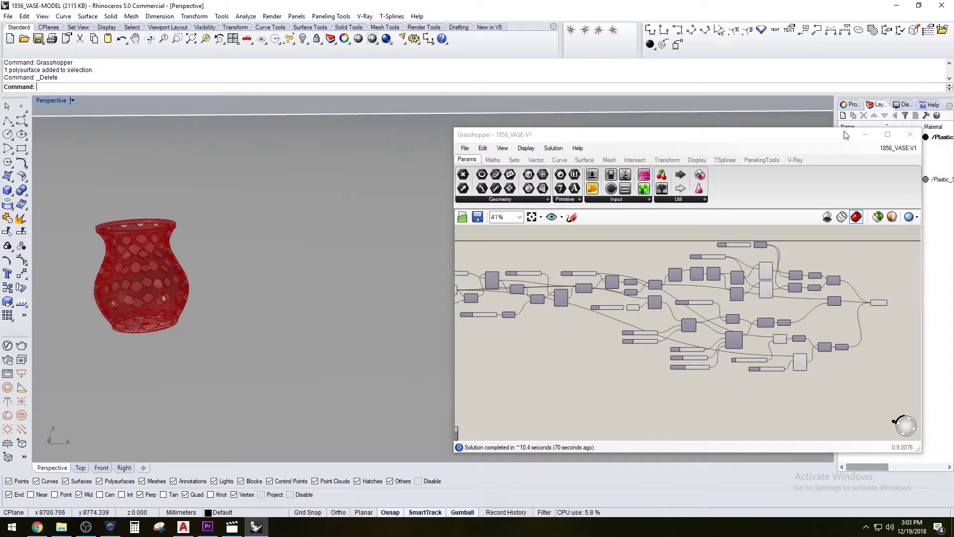
# Turn off Layer 05 to hide the ground plane beneath the vase
pyautogui.moveTo(824, 134); pyautogui.dragTo(722, 99)
pyautogui.click(852, 179)
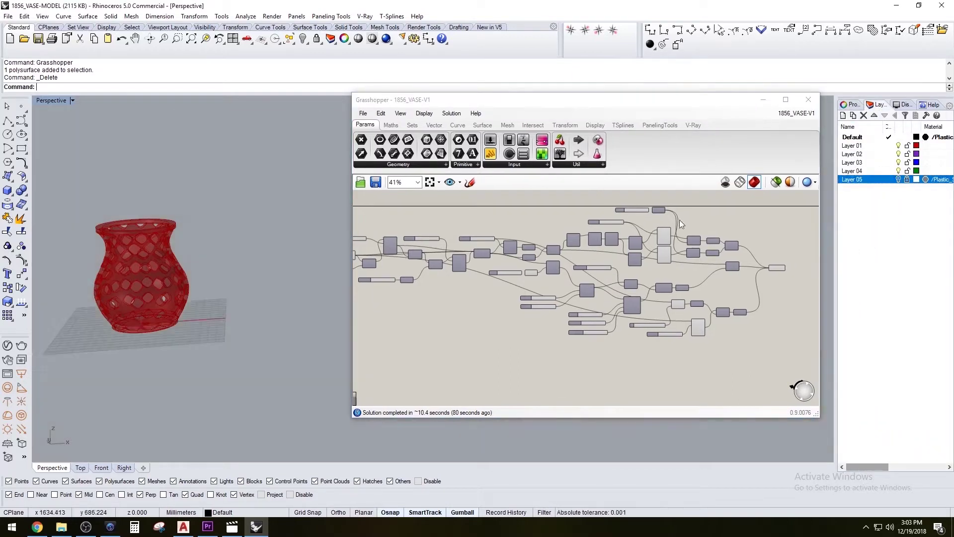
pyautogui.keyDown('shift'); pyautogui.moveTo(205, 308); pyautogui.dragTo(299, 303, button='right'); pyautogui.keyUp('shift')
pyautogui.scroll(7, 271, 263)
pyautogui.moveTo(270, 263); pyautogui.dragTo(288, 272, button='right')
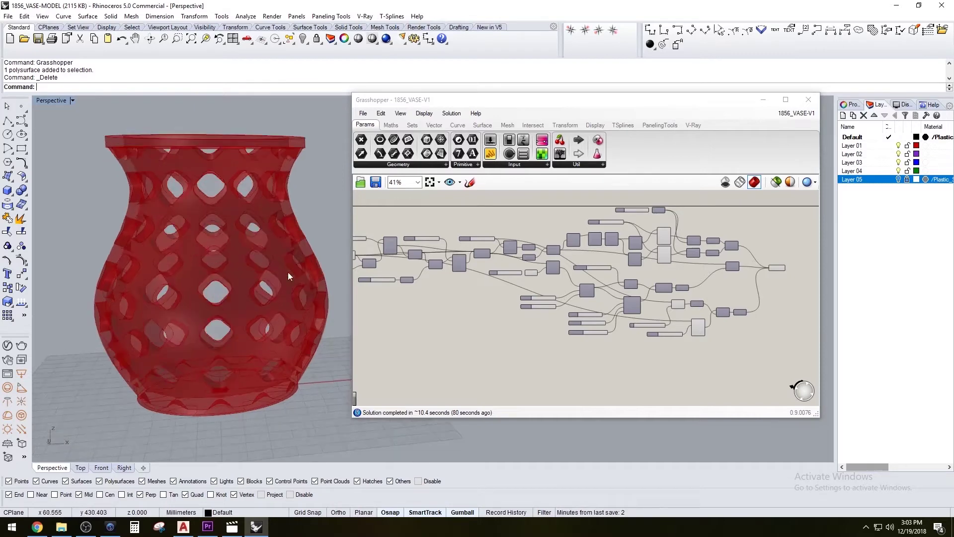
# Set the Segments slider feeding the polygon component to 3 for triangular vase openings
pyautogui.moveTo(427, 329); pyautogui.dragTo(462, 323, button='right')
pyautogui.scroll(5, 649, 303)
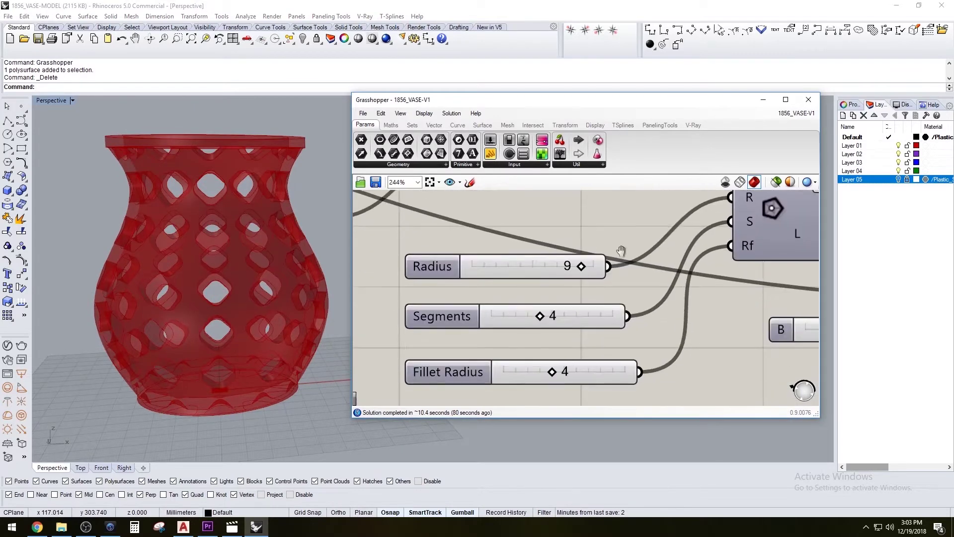
pyautogui.doubleClick(567, 306)
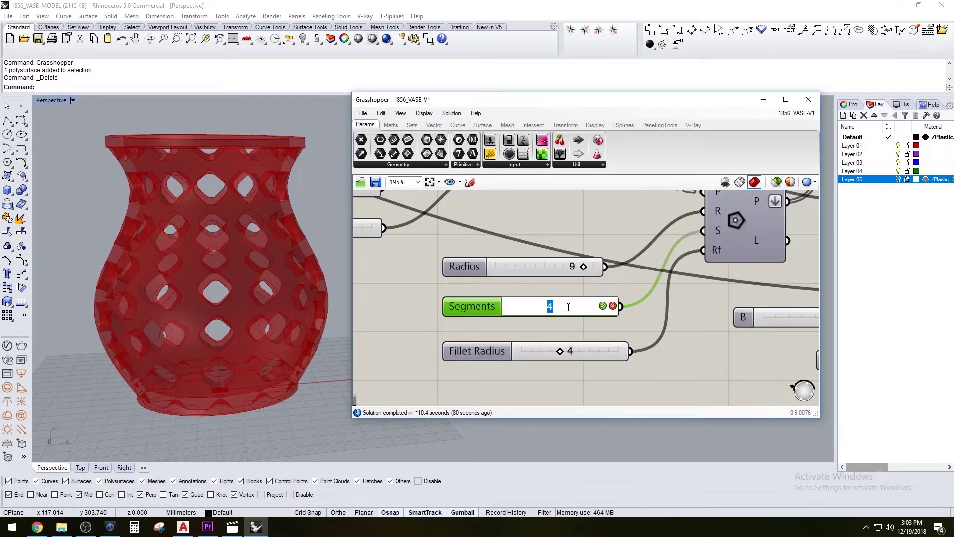
pyautogui.write('3')
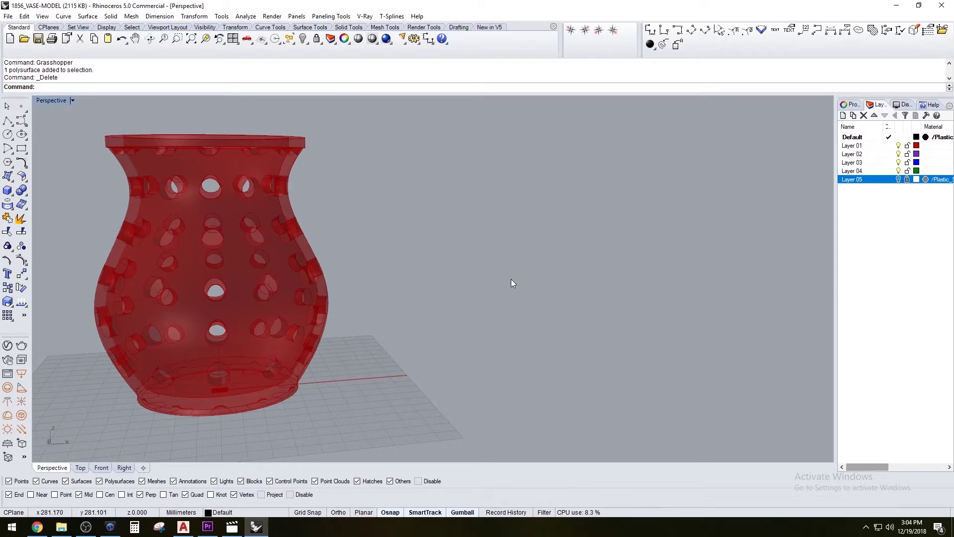
pyautogui.moveTo(308, 173); pyautogui.dragTo(378, 226, button='right')
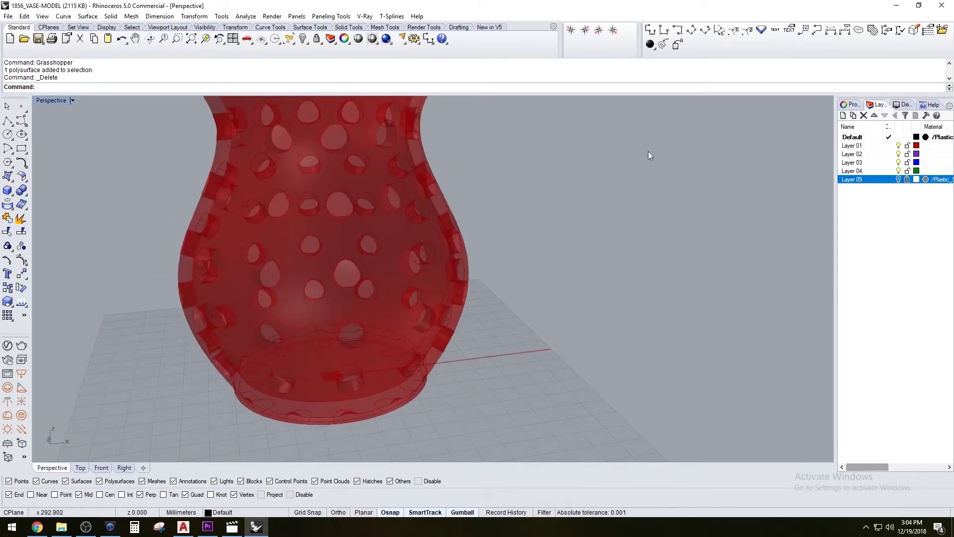
# Raise the upper limit of the polygon's Radius slider to 20
pyautogui.hotkey('alt', 'Tab')
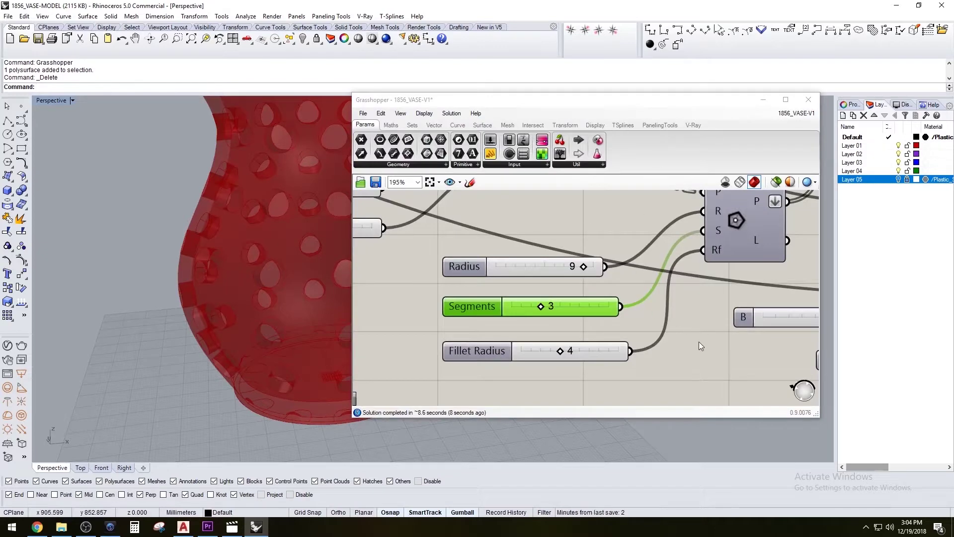
pyautogui.moveTo(620, 277); pyautogui.dragTo(636, 289, button='right')
pyautogui.doubleClick(502, 281)
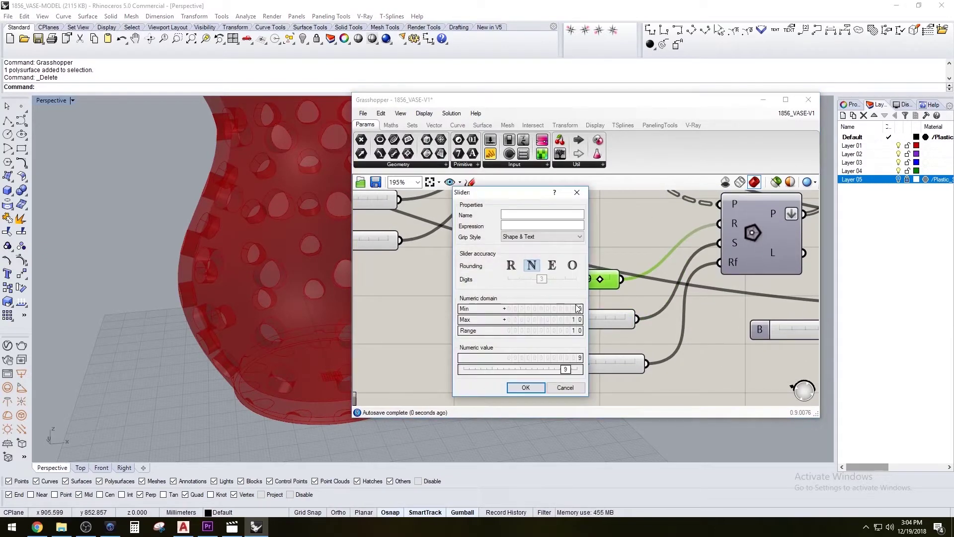
pyautogui.doubleClick(552, 321)
pyautogui.press('Return')
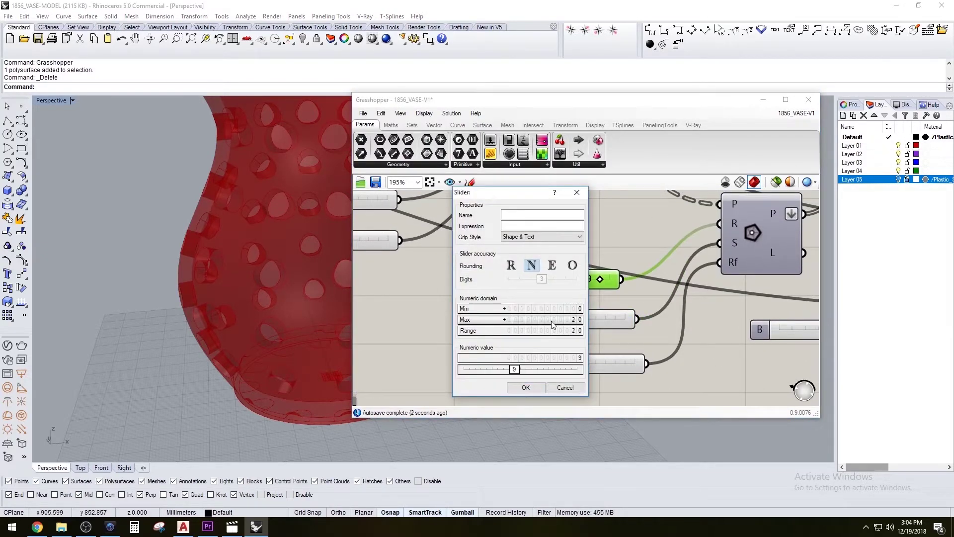
pyautogui.click(526, 387)
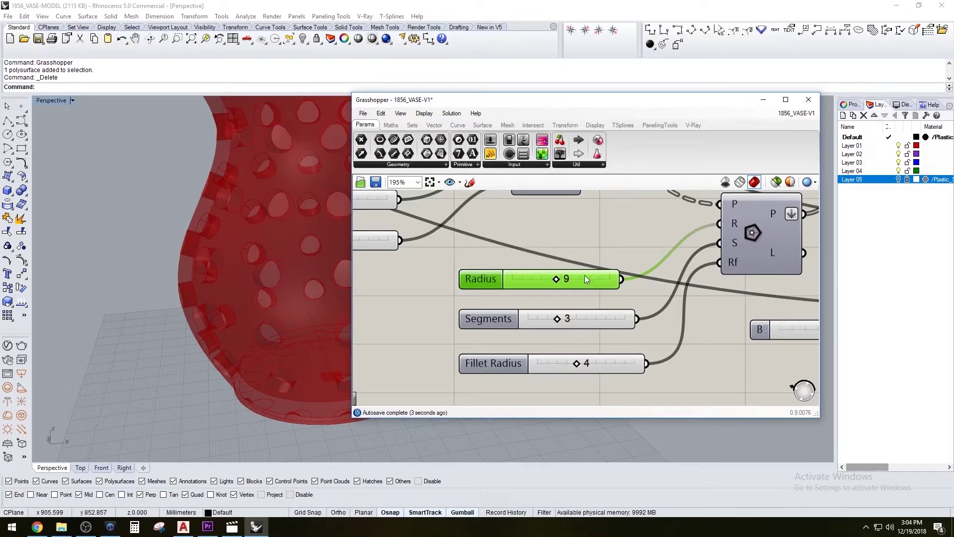
# Set the polygon's Radius slider to 15 to enlarge the triangular openings in the vase
pyautogui.doubleClick(568, 280)
pyautogui.write('15')
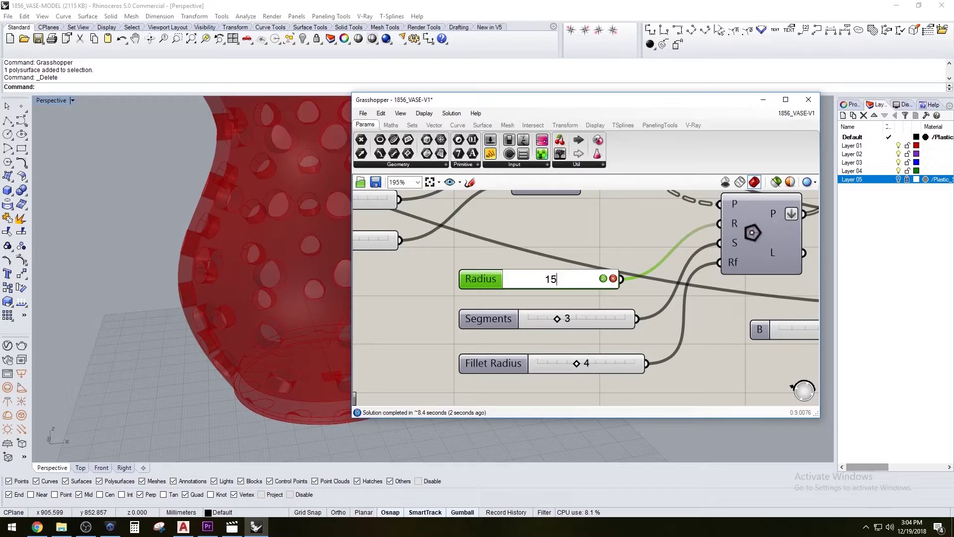
pyautogui.press('Return')
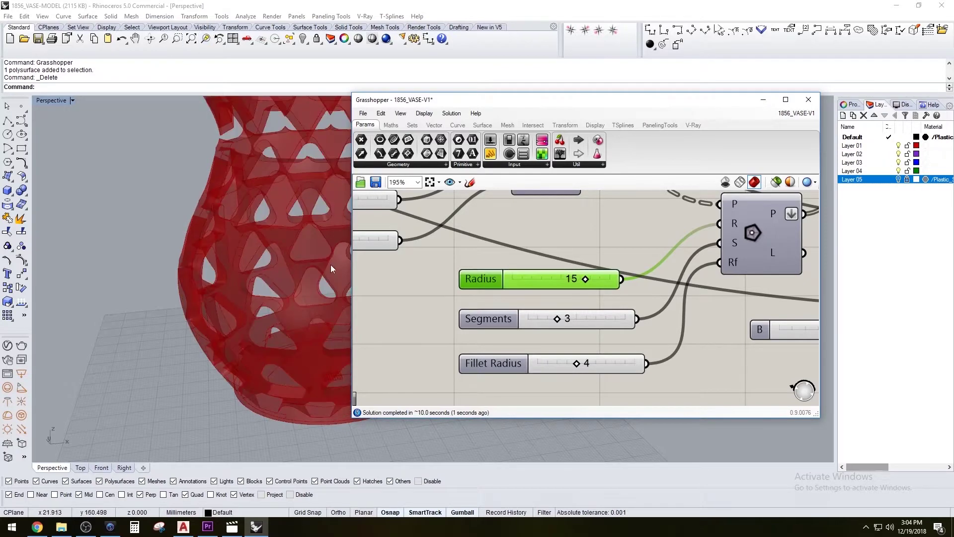
pyautogui.scroll(-6, 272, 219)
pyautogui.moveTo(272, 218); pyautogui.dragTo(234, 208, button='right')
pyautogui.scroll(8, 264, 199)
pyautogui.scroll(-5, 234, 208)
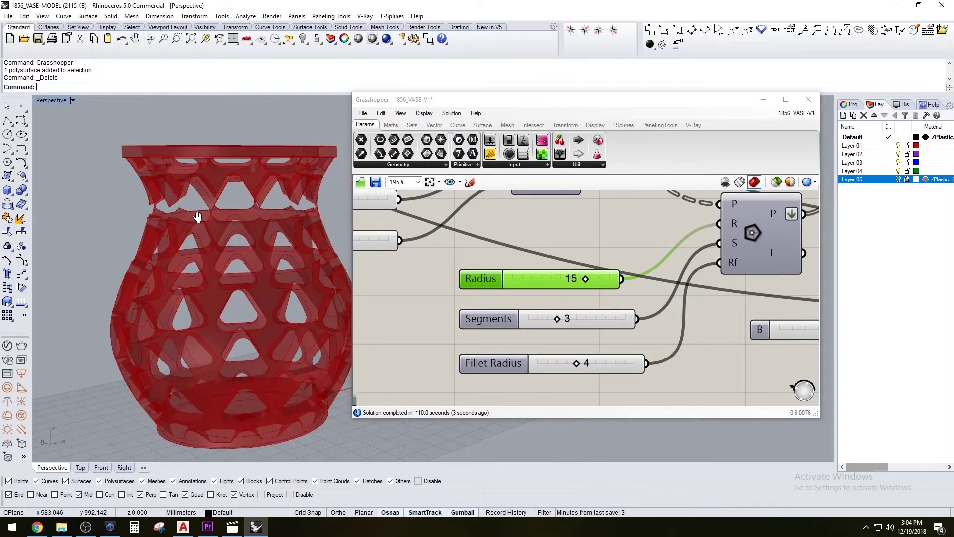
# Set the polygon's Radius slider to 12 and check the openings on the vase
pyautogui.doubleClick(571, 280)
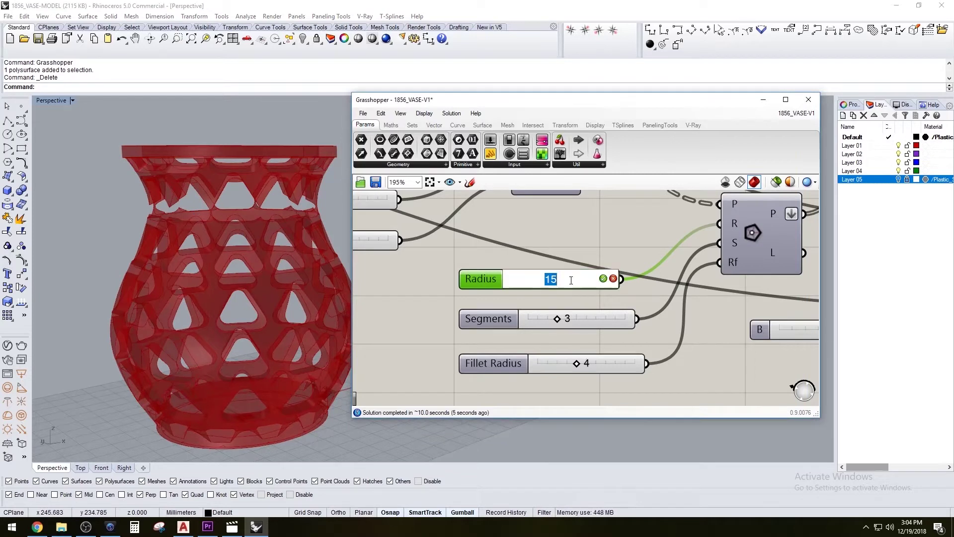
pyautogui.write('12')
pyautogui.press('Return')
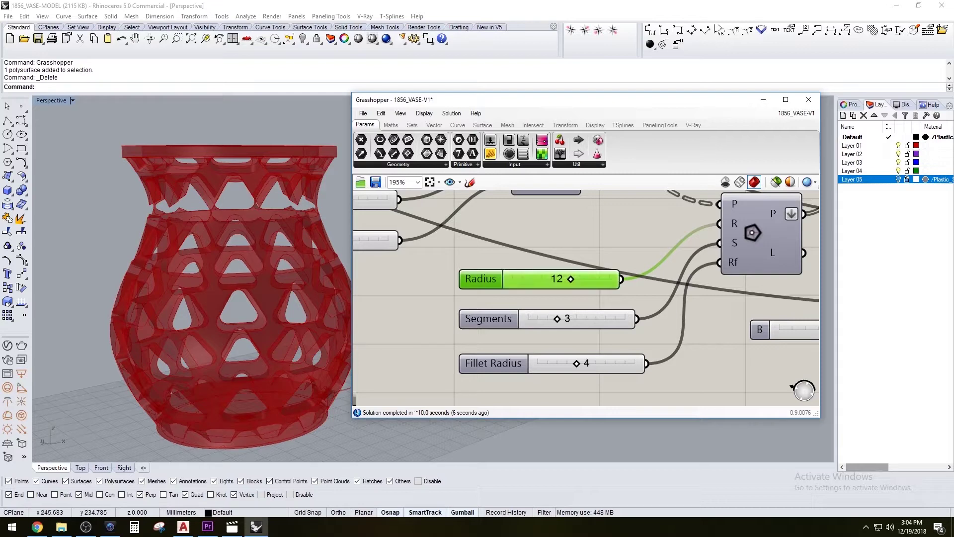
pyautogui.moveTo(262, 315); pyautogui.dragTo(250, 277, button='right')
pyautogui.scroll(6, 230, 301)
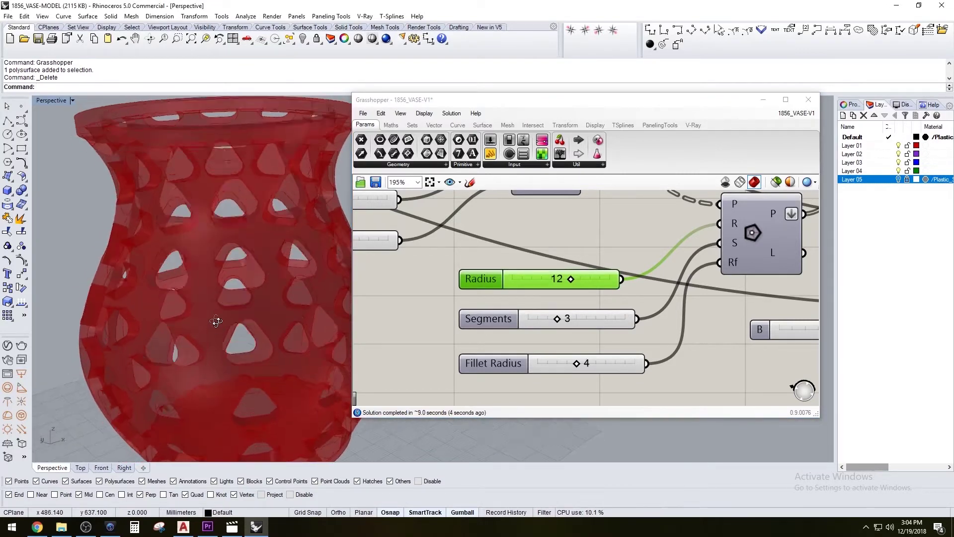
pyautogui.scroll(-6, 229, 301)
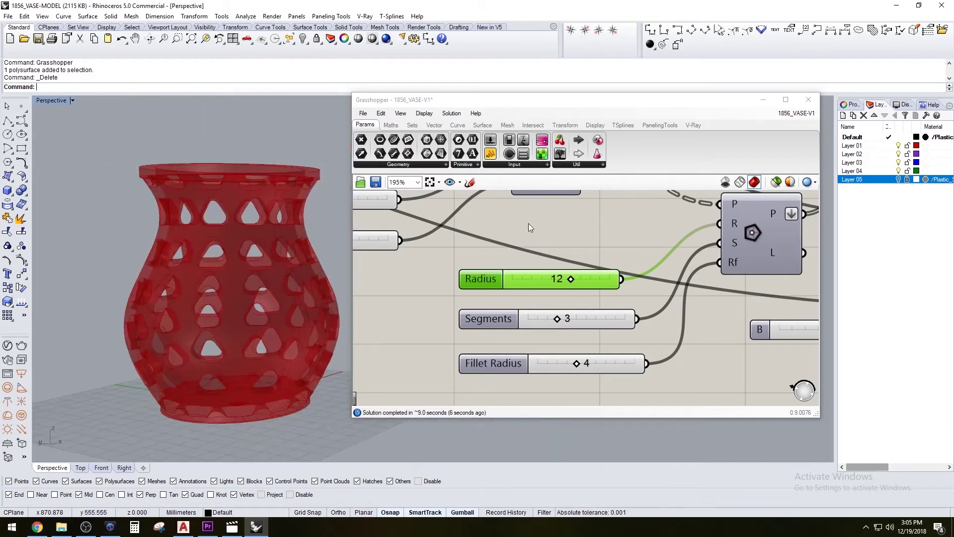
# Set the V Count slider of the surface division component to 14
pyautogui.click(608, 239)
pyautogui.scroll(-2, 609, 235)
pyautogui.moveTo(691, 276)
pyautogui.mouseDown(button='right')
pyautogui.moveTo(701, 282)
pyautogui.moveTo(683, 291)
pyautogui.mouseUp(button='right')
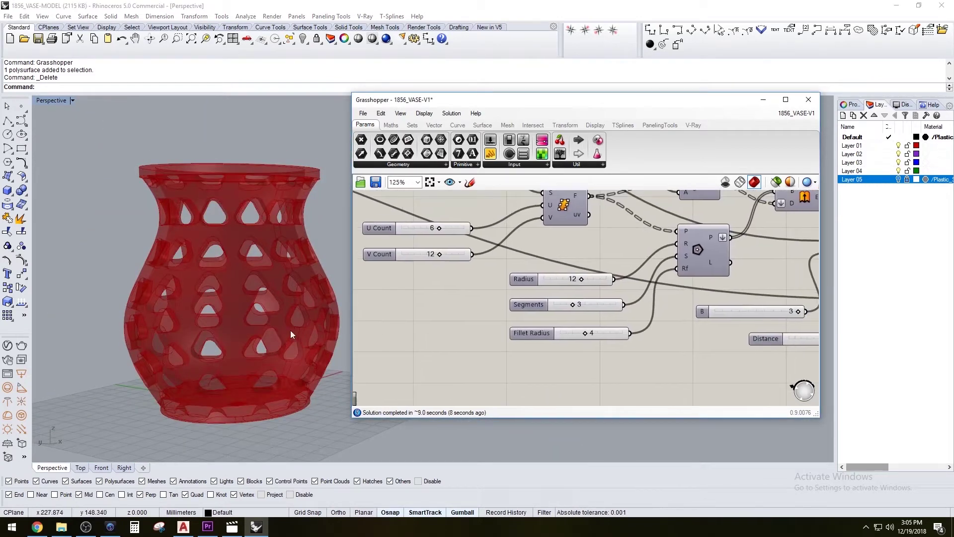
pyautogui.moveTo(290, 330); pyautogui.dragTo(314, 326, button='right')
pyautogui.scroll(5, 505, 298)
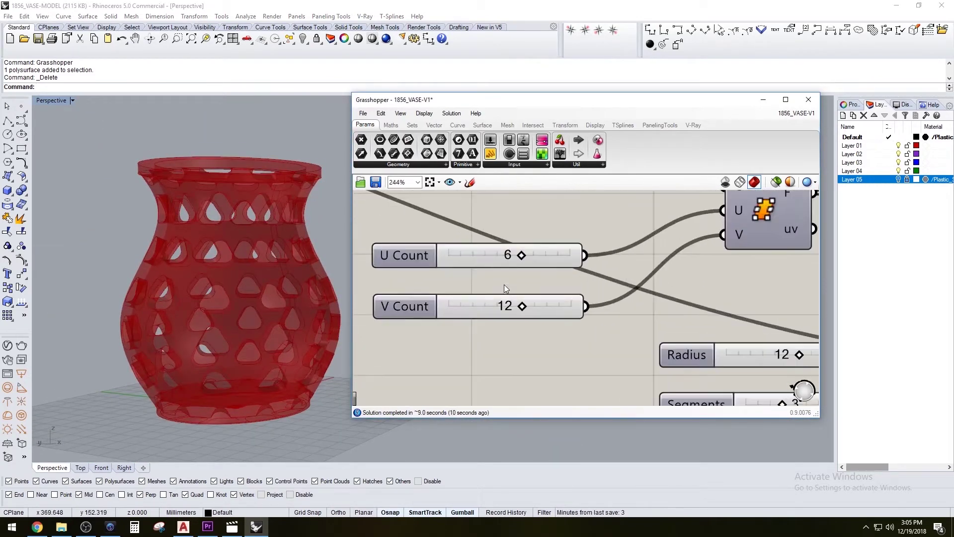
pyautogui.moveTo(521, 287); pyautogui.dragTo(523, 302, button='right')
pyautogui.doubleClick(509, 321)
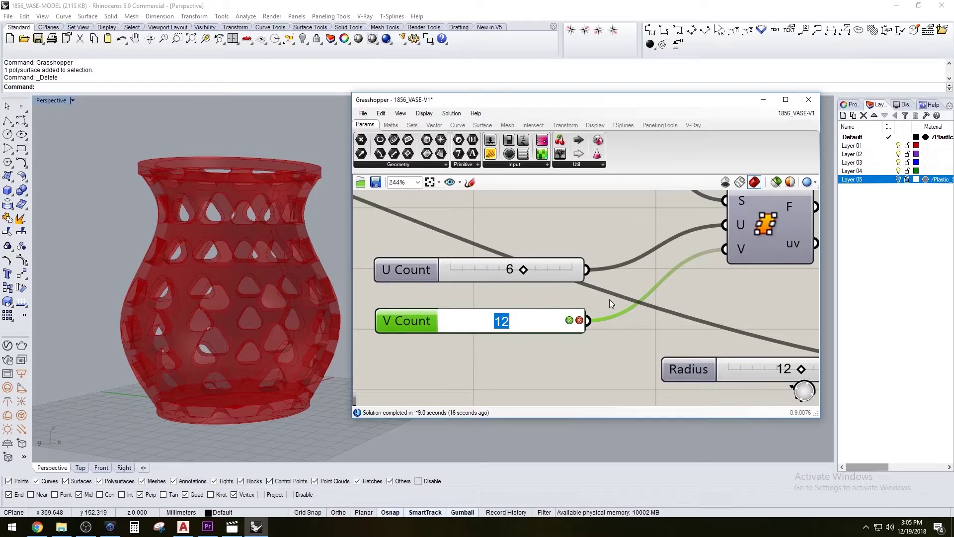
pyautogui.write('14')
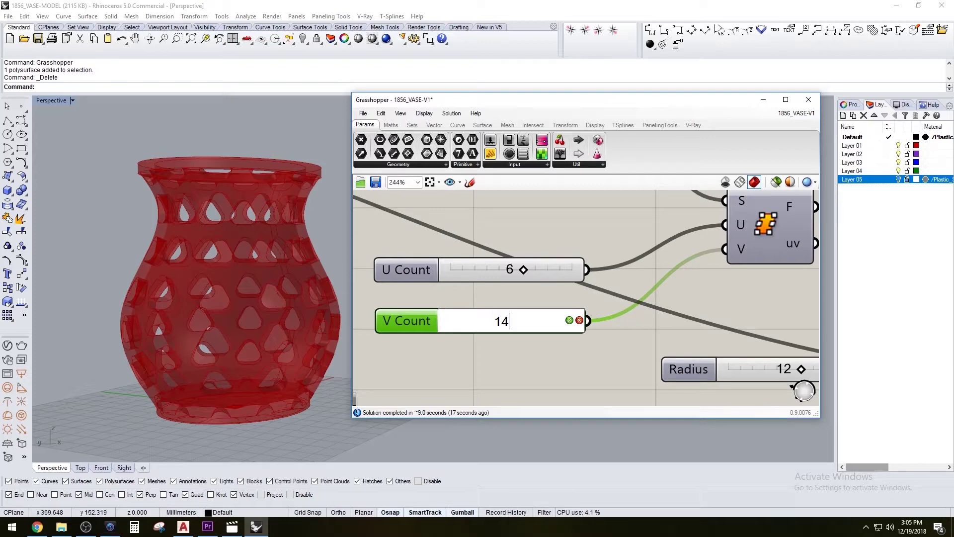
pyautogui.press('Return')
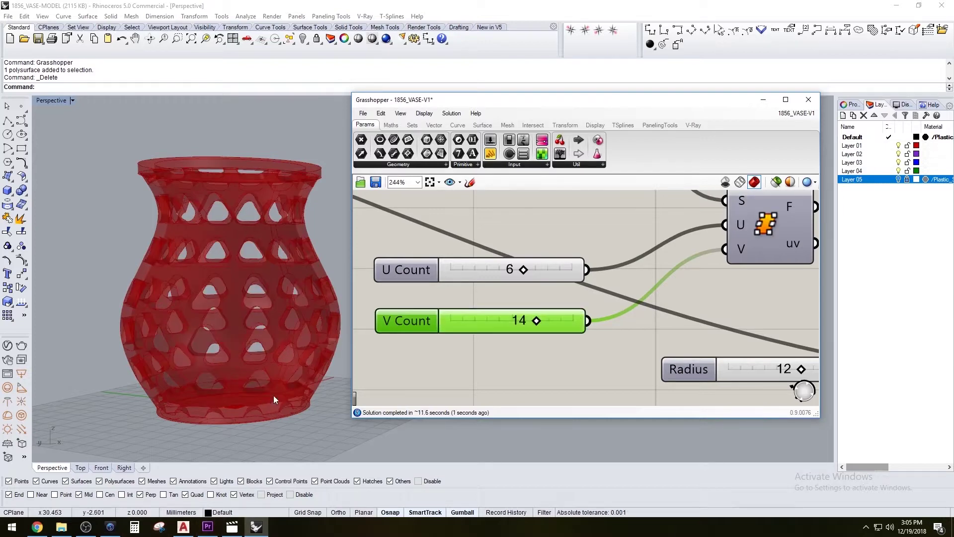
# Examine the spacing of the triangular openings around the vase wall, close up and from a distance
pyautogui.moveTo(273, 343); pyautogui.dragTo(287, 304, button='right')
pyautogui.scroll(6, 267, 190)
pyautogui.moveTo(267, 189); pyautogui.dragTo(219, 225, button='right')
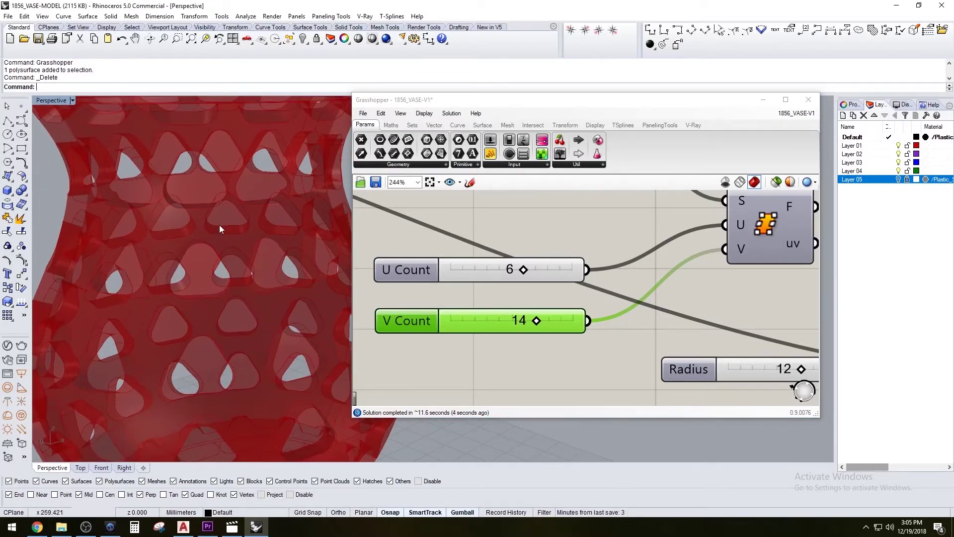
pyautogui.scroll(-5, 219, 225)
pyautogui.scroll(5, 195, 193)
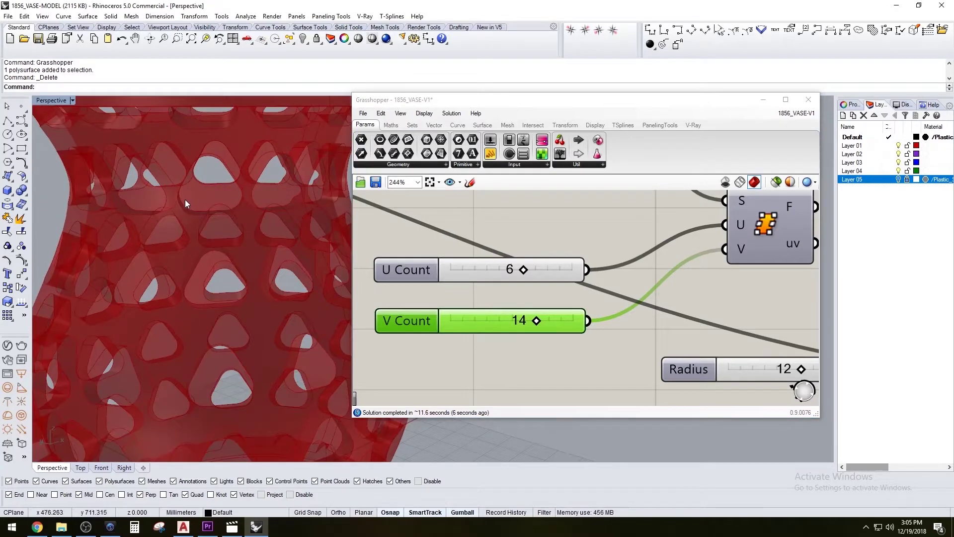
pyautogui.scroll(-3, 490, 336)
pyautogui.scroll(-5, 196, 264)
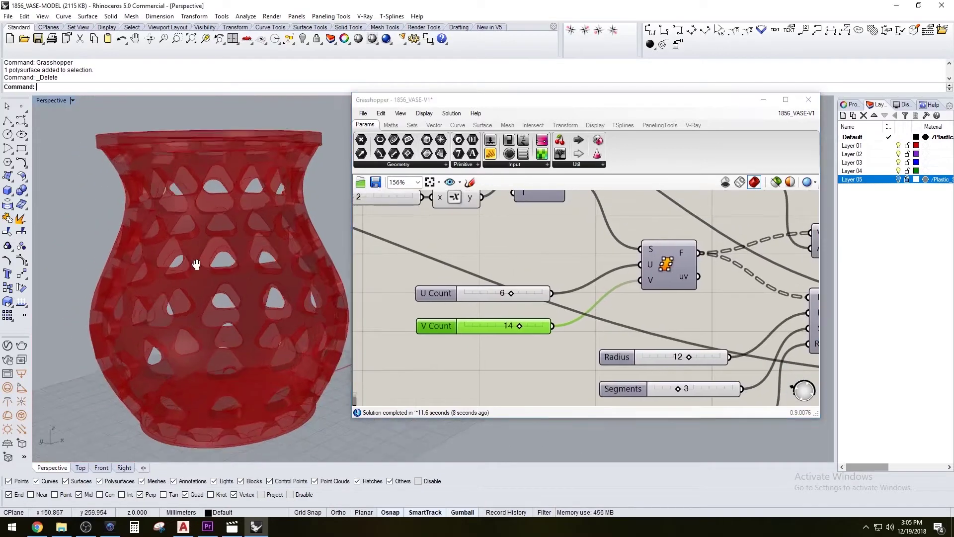
pyautogui.scroll(5, 209, 268)
# Set the Distance slider feeding the first Offset Curve component to 12 to slim the vase's belly
pyautogui.scroll(-4, 561, 301)
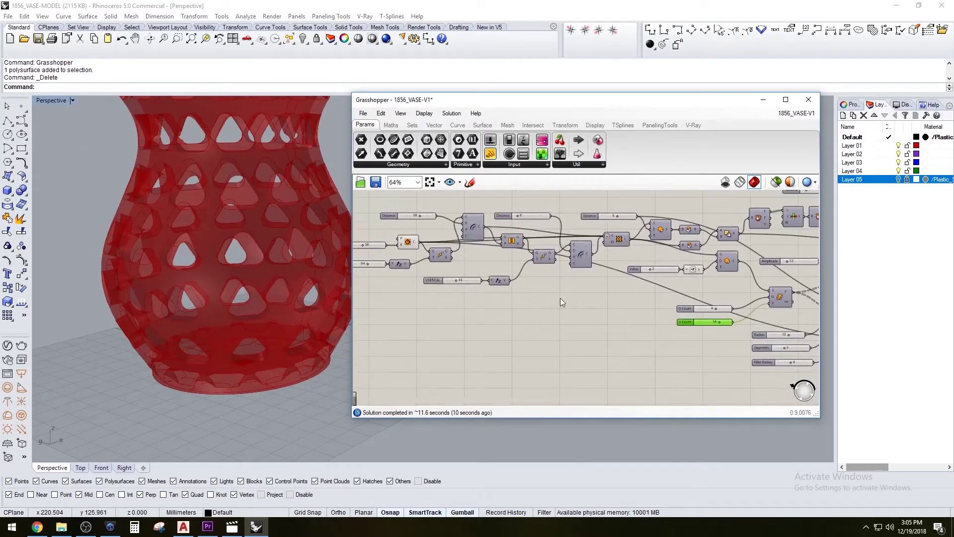
pyautogui.scroll(5, 560, 297)
pyautogui.scroll(-2, 580, 258)
pyautogui.scroll(1, 647, 305)
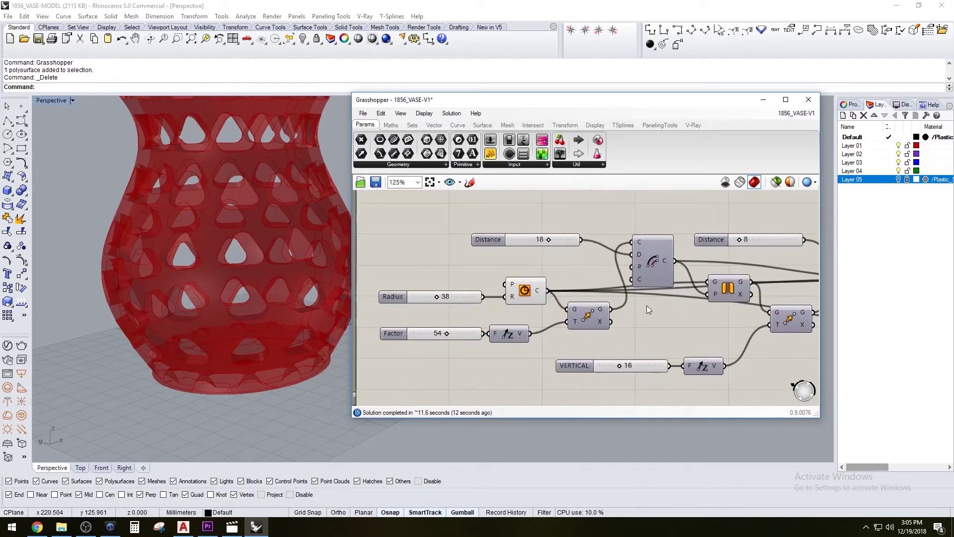
pyautogui.moveTo(647, 305); pyautogui.dragTo(591, 285, button='right')
pyautogui.click(588, 244)
pyautogui.scroll(1, 509, 239)
pyautogui.moveTo(509, 239); pyautogui.dragTo(515, 285, button='right')
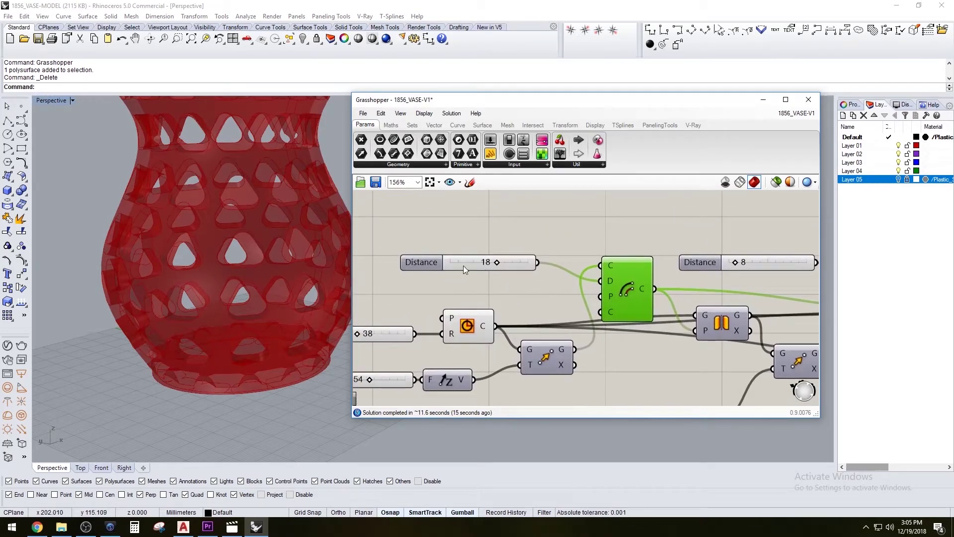
pyautogui.doubleClick(485, 264)
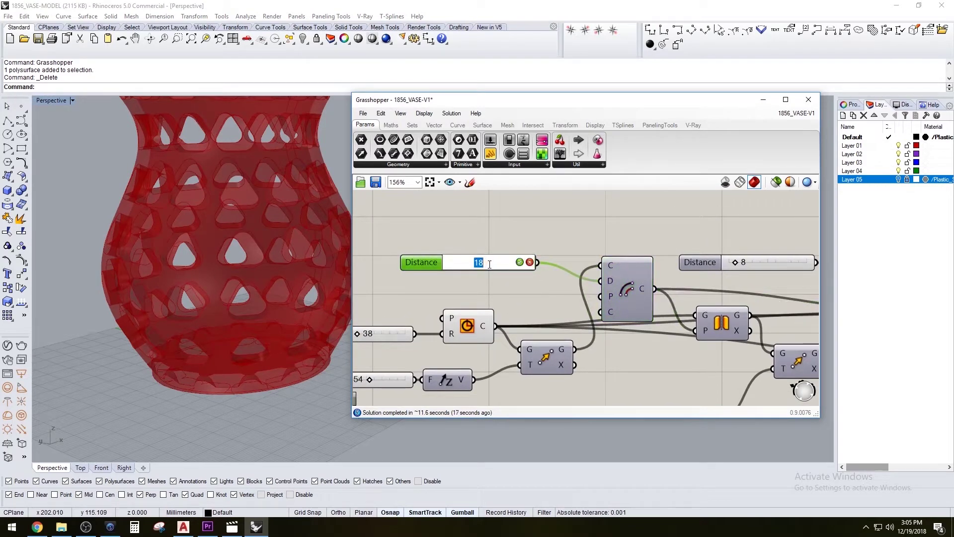
pyautogui.write('12')
pyautogui.press('Return')
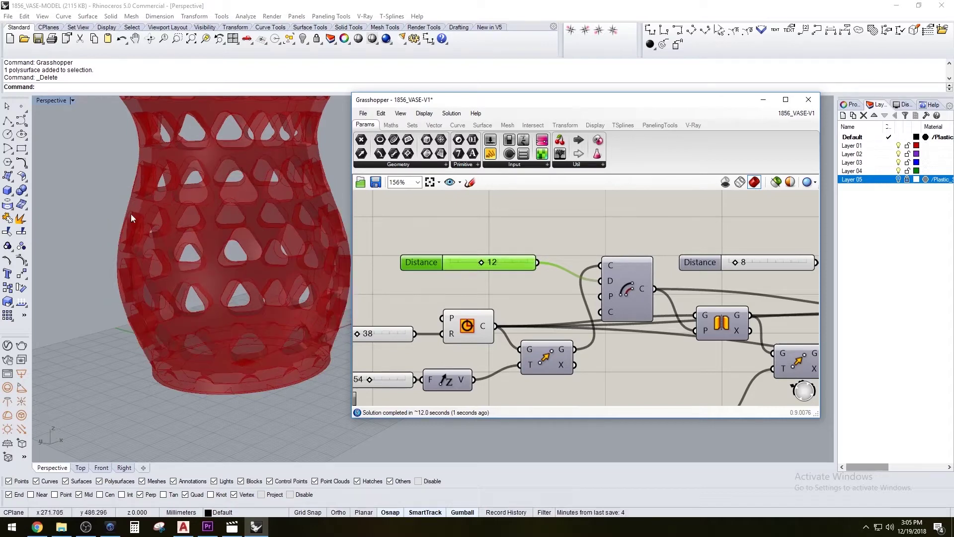
# Set the U Count slider of the surface division component to 8 to add rows of openings
pyautogui.moveTo(199, 223)
pyautogui.mouseDown(button='right')
pyautogui.moveTo(207, 260)
pyautogui.moveTo(230, 231)
pyautogui.moveTo(213, 209)
pyautogui.moveTo(227, 207)
pyautogui.moveTo(213, 213)
pyautogui.mouseUp(button='right')
pyautogui.scroll(-2, 464, 210)
pyautogui.scroll(5, 226, 290)
pyautogui.scroll(-5, 226, 290)
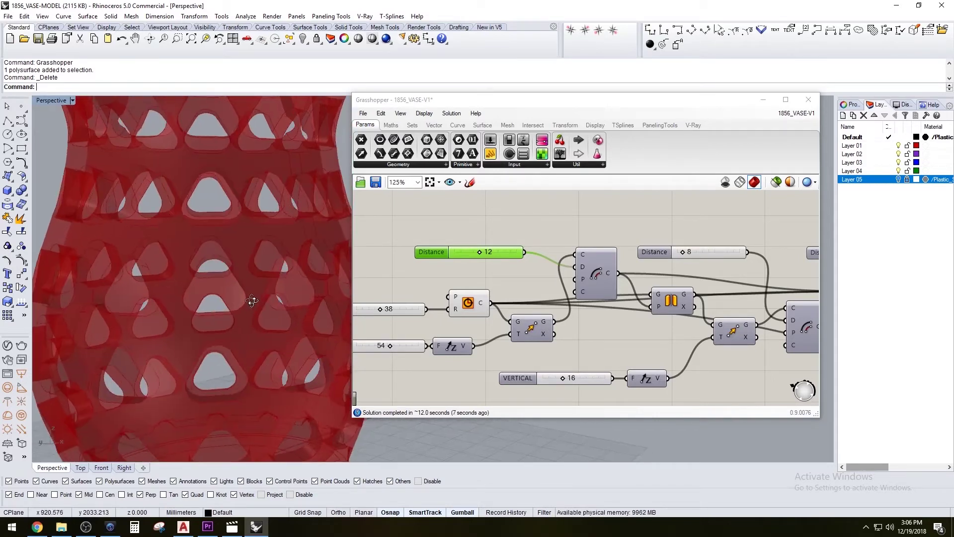
pyautogui.moveTo(176, 181); pyautogui.dragTo(197, 174, button='right')
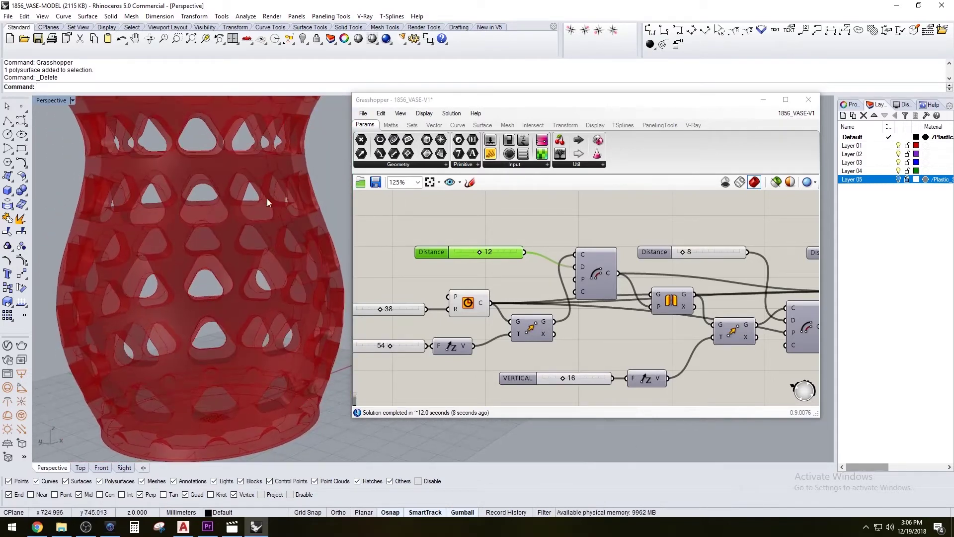
pyautogui.moveTo(240, 237); pyautogui.dragTo(189, 237, button='right')
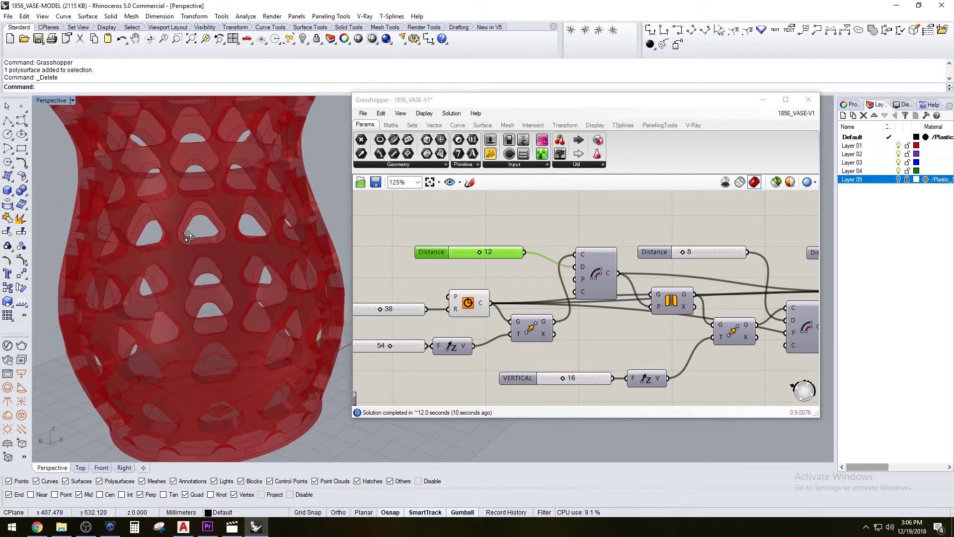
pyautogui.scroll(-2, 527, 213)
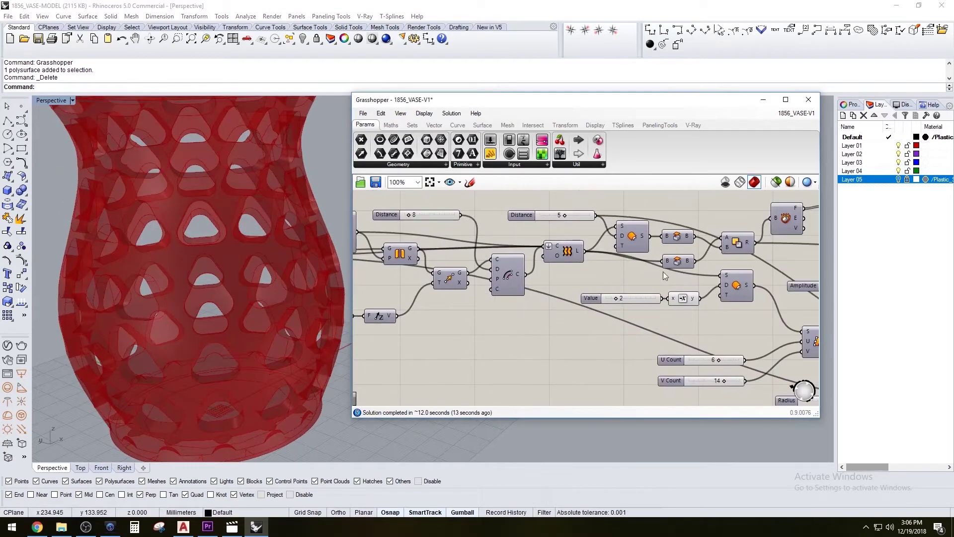
pyautogui.scroll(4, 664, 271)
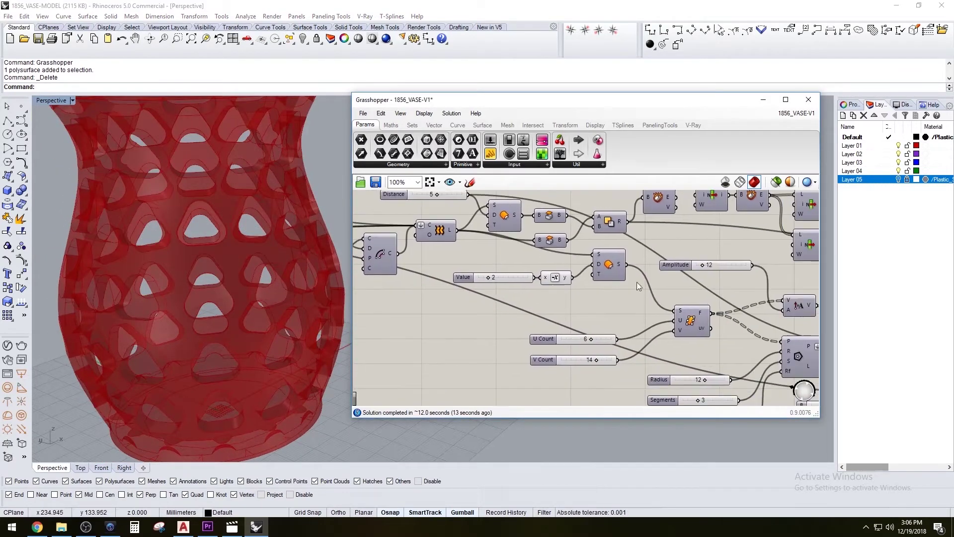
pyautogui.doubleClick(571, 329)
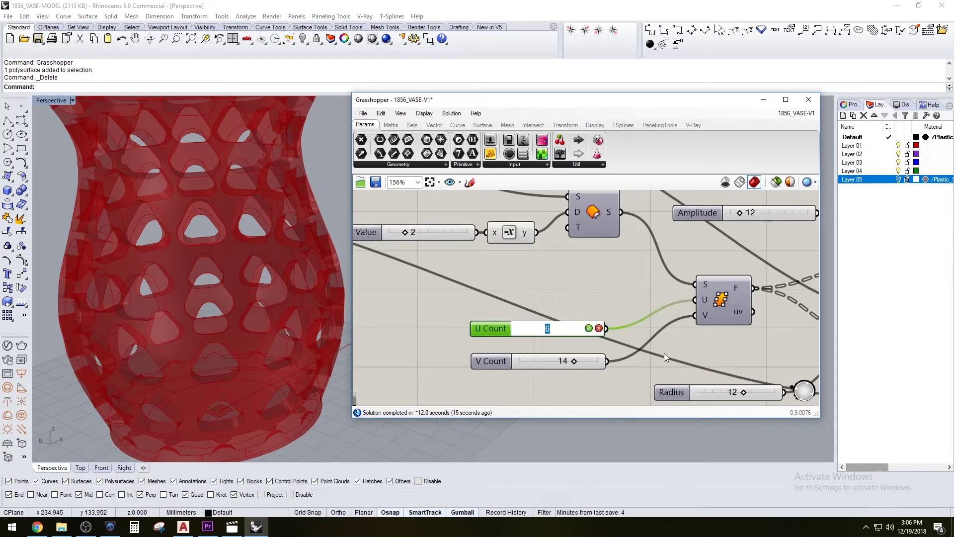
pyautogui.write('8')
pyautogui.press('Return')
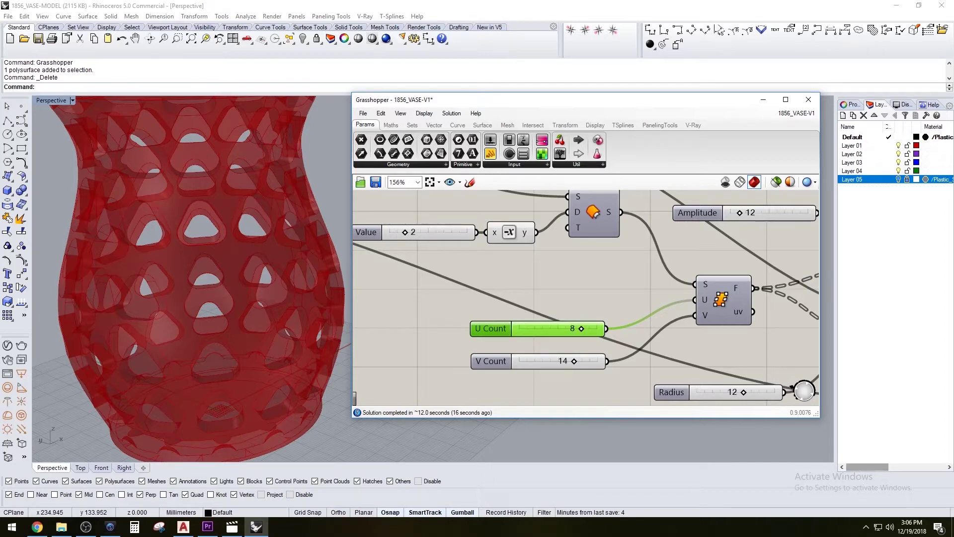
# Examine the density and overlap of the openings around the vase wall, close up and from a distance
pyautogui.scroll(-8, 269, 197)
pyautogui.scroll(8, 269, 196)
pyautogui.moveTo(270, 195); pyautogui.dragTo(275, 215, button='right')
pyautogui.scroll(2, 249, 204)
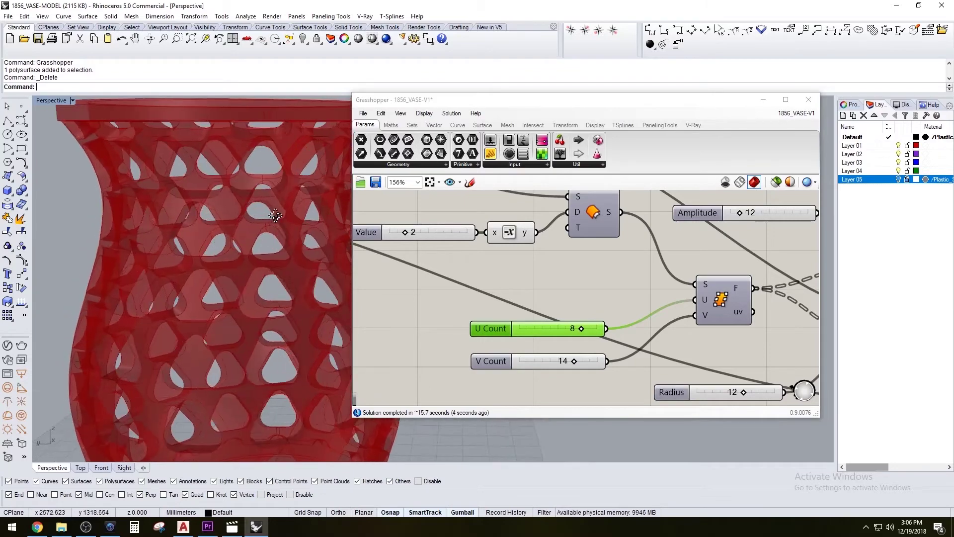
pyautogui.scroll(-5, 276, 216)
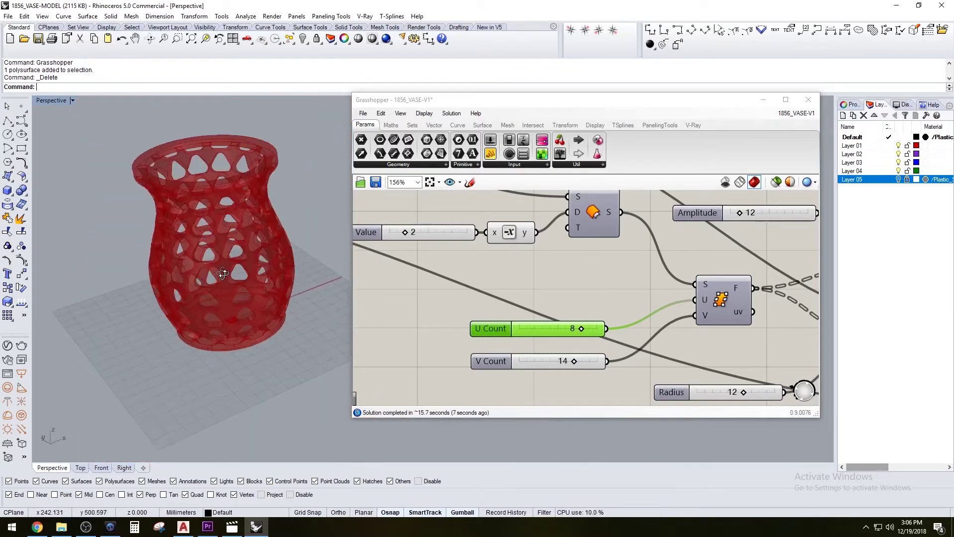
pyautogui.scroll(10, 223, 274)
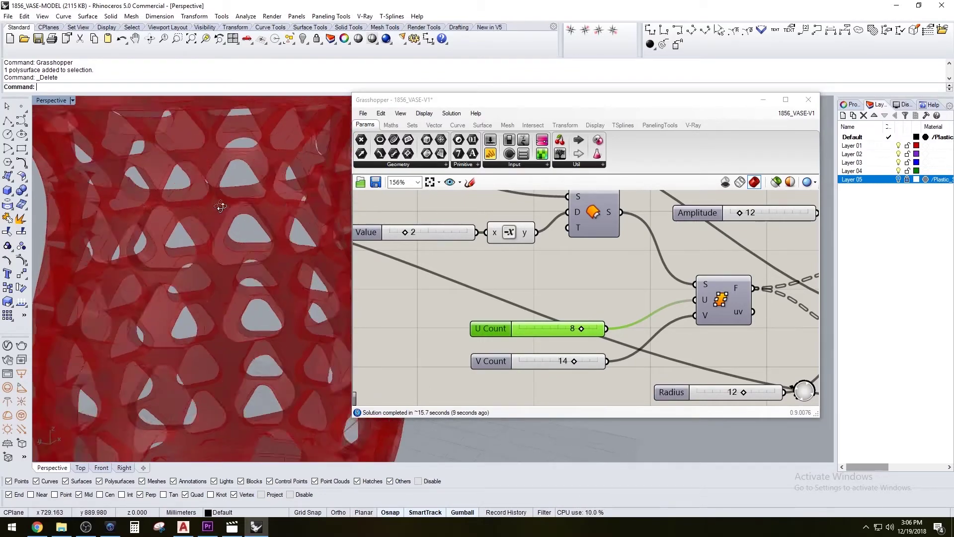
pyautogui.moveTo(220, 206); pyautogui.dragTo(215, 198, button='right')
pyautogui.scroll(-1, 656, 273)
# Set the polygon's Radius slider to 10 to shrink the triangular openings in the vase
pyautogui.moveTo(658, 274); pyautogui.dragTo(643, 305, button='right')
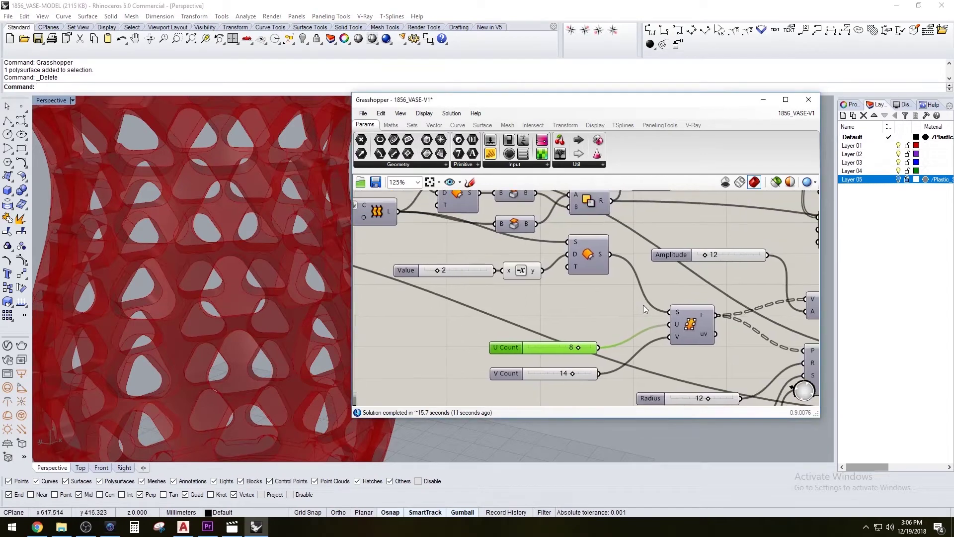
pyautogui.scroll(-1, 691, 292)
pyautogui.moveTo(758, 264); pyautogui.dragTo(611, 276, button='right')
pyautogui.moveTo(547, 341); pyautogui.dragTo(542, 306, button='right')
pyautogui.scroll(-1, 576, 310)
pyautogui.scroll(1, 750, 370)
pyautogui.moveTo(718, 375); pyautogui.dragTo(657, 323, button='right')
pyautogui.scroll(1, 678, 324)
pyautogui.scroll(-2, 691, 333)
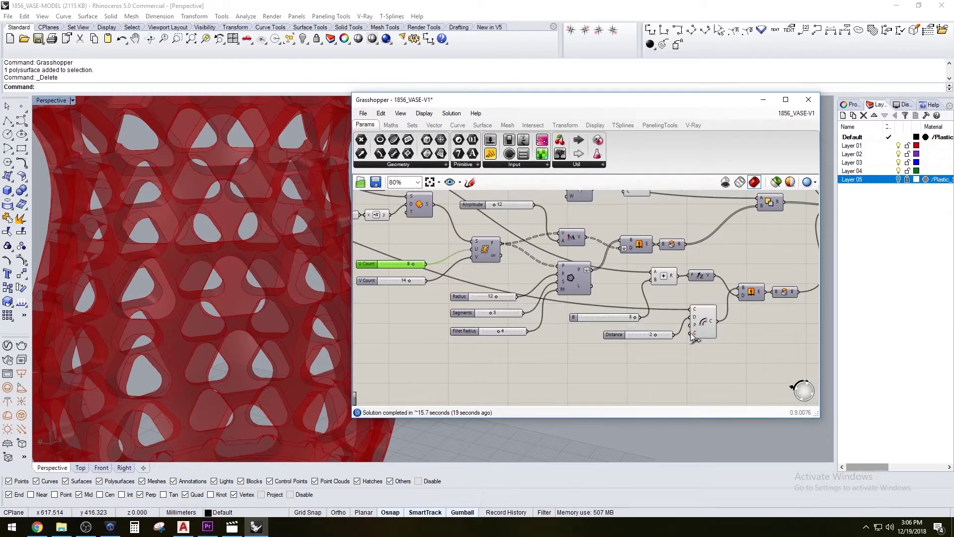
pyautogui.scroll(5, 507, 314)
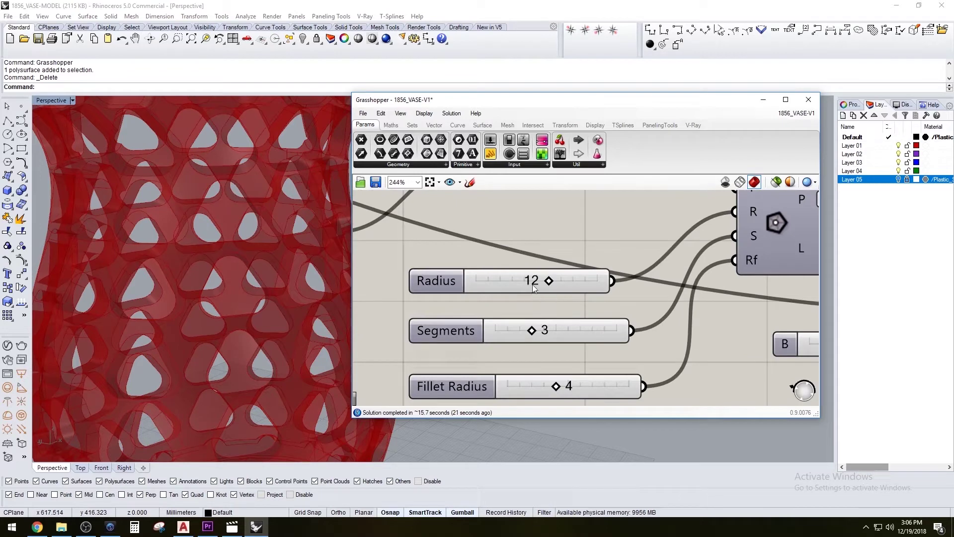
pyautogui.doubleClick(538, 282)
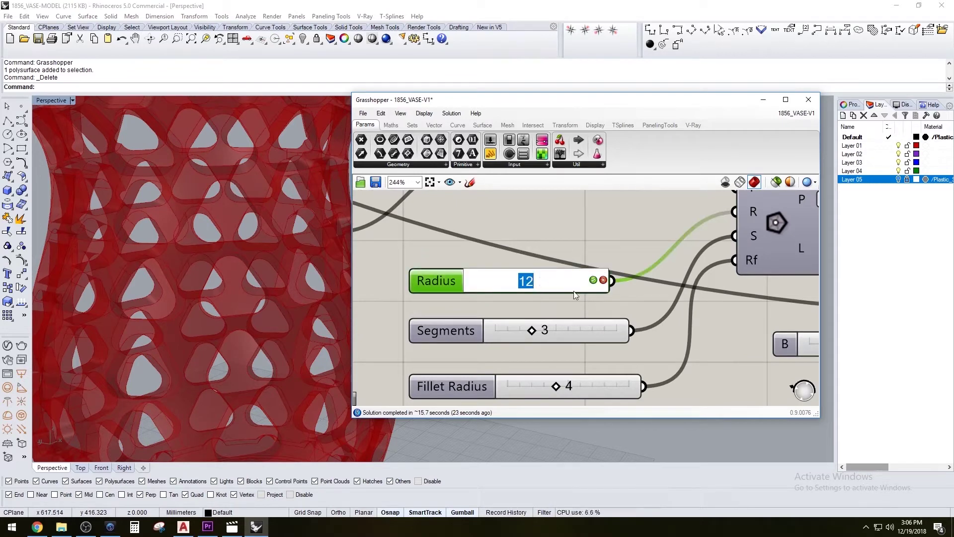
pyautogui.write('10')
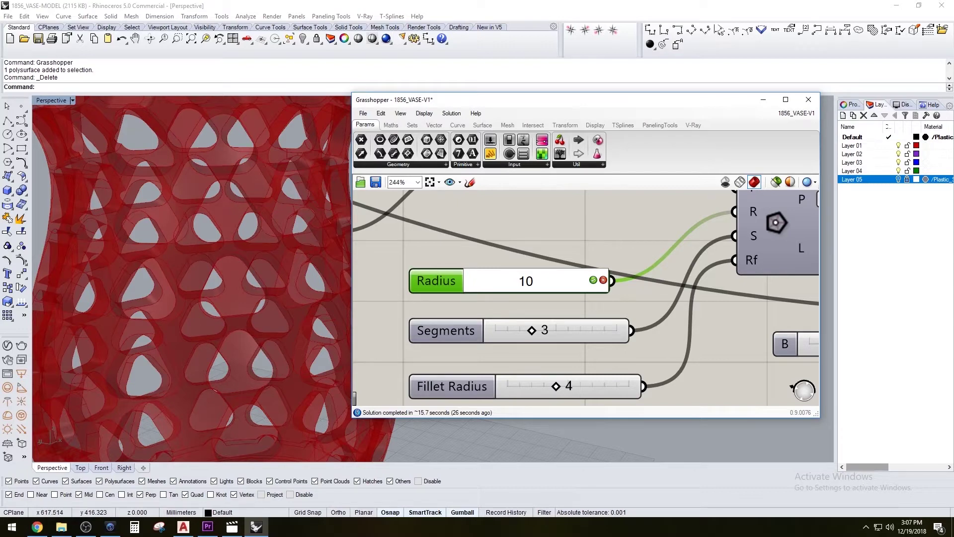
pyautogui.press('Return')
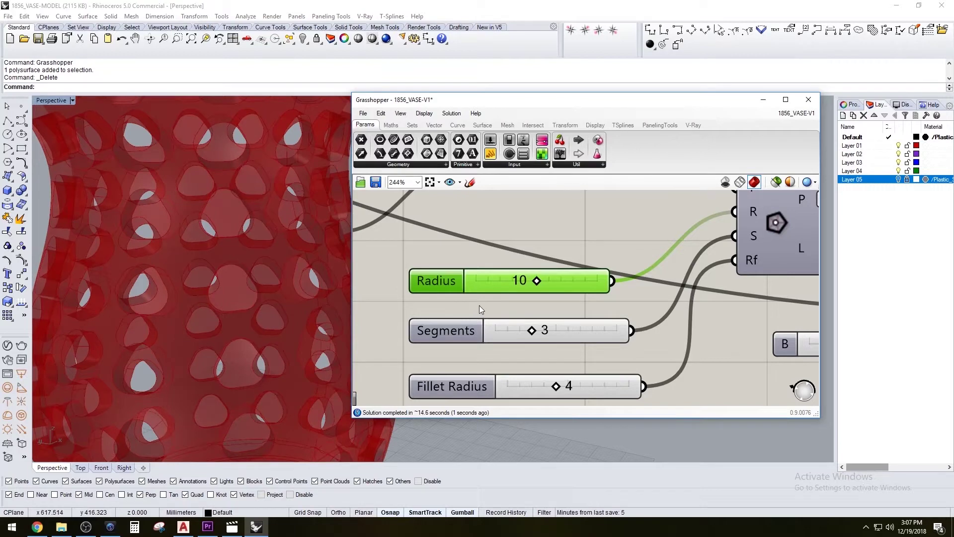
# Set the polygon's Fillet Radius slider to 2 and check the corners of the triangular openings
pyautogui.scroll(-6, 271, 294)
pyautogui.moveTo(271, 298)
pyautogui.mouseDown(button='right')
pyautogui.moveTo(273, 309)
pyautogui.moveTo(279, 293)
pyautogui.mouseUp(button='right')
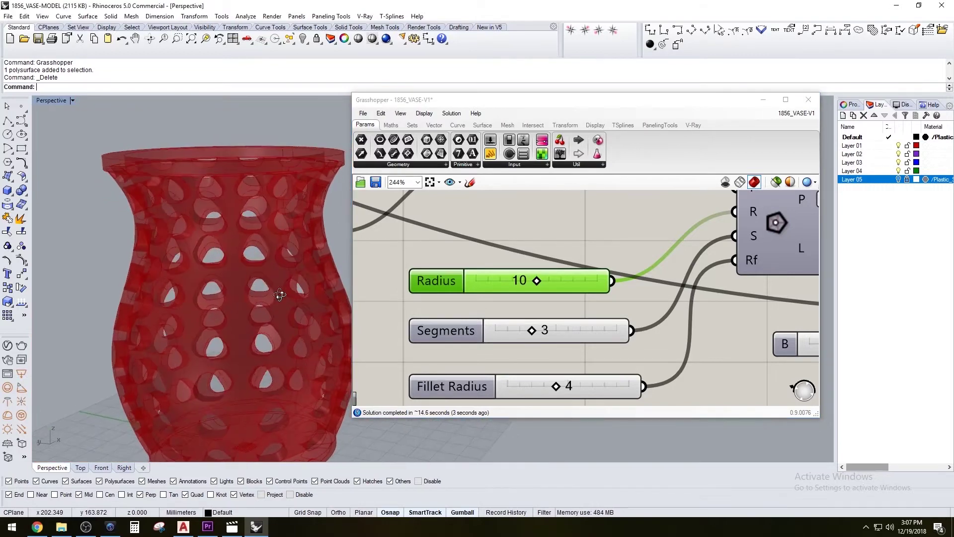
pyautogui.doubleClick(571, 387)
pyautogui.write('2')
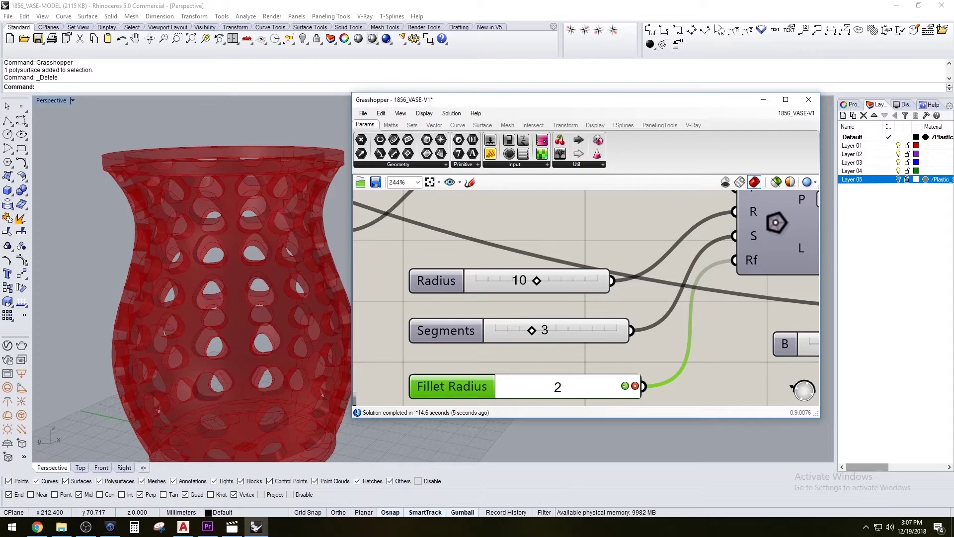
pyautogui.press('Return')
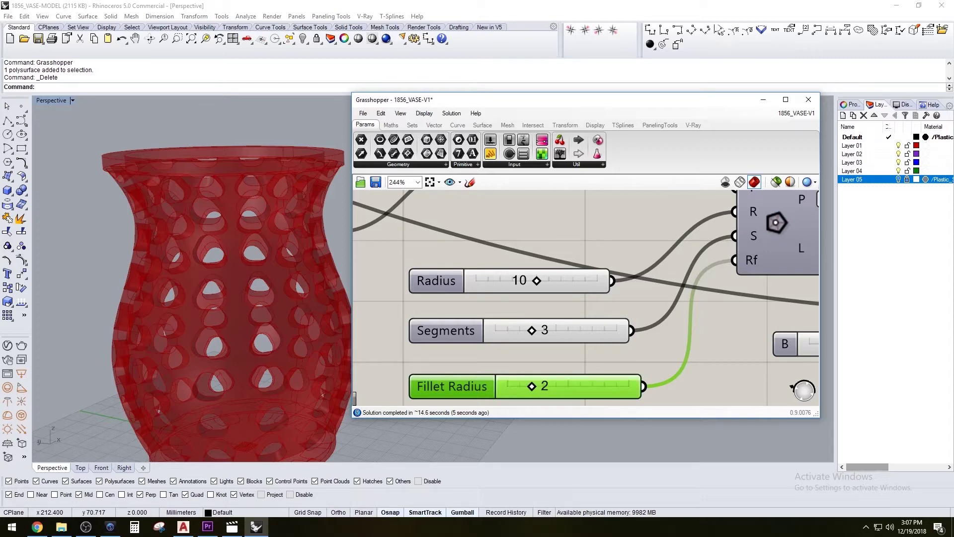
pyautogui.scroll(-4, 282, 242)
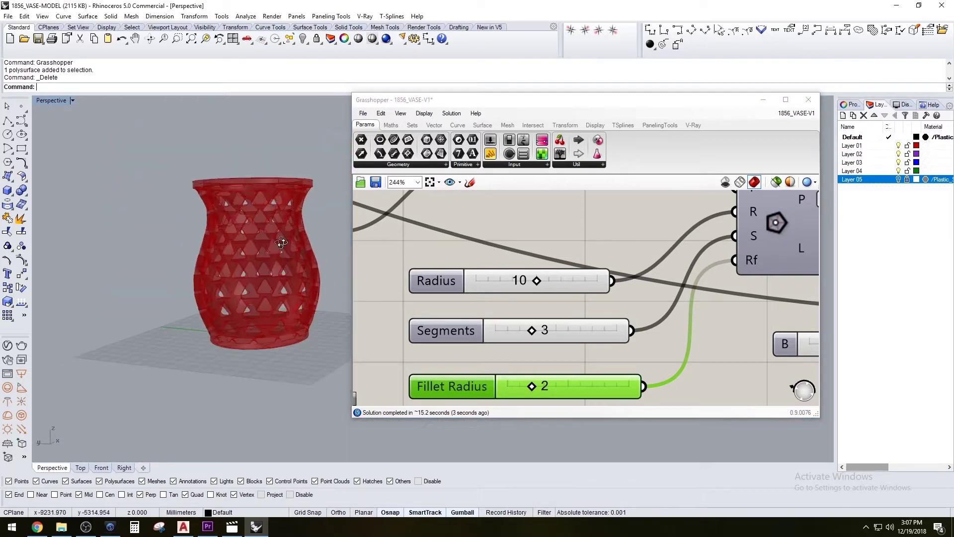
pyautogui.scroll(5, 281, 243)
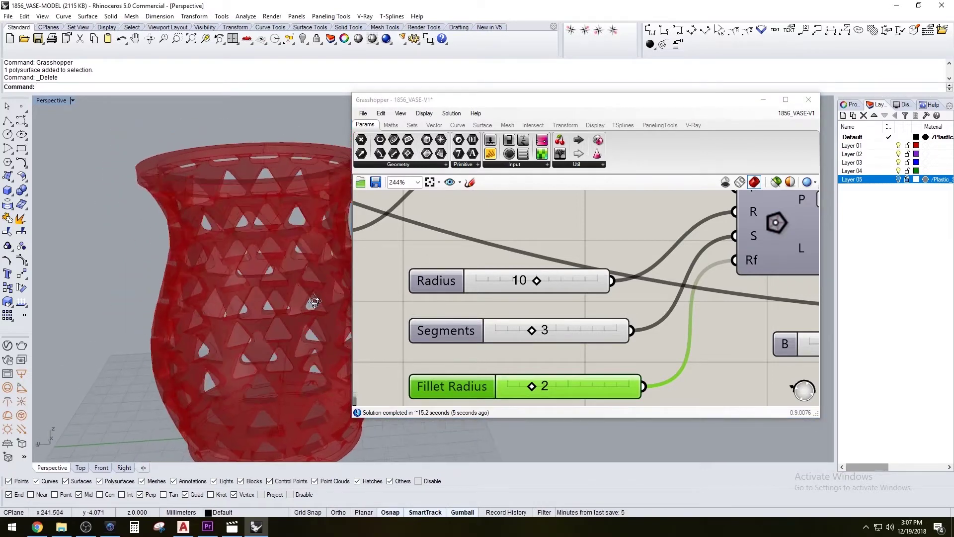
pyautogui.moveTo(314, 301); pyautogui.dragTo(208, 211, button='right')
pyautogui.scroll(3, 261, 210)
pyautogui.scroll(-4, 260, 210)
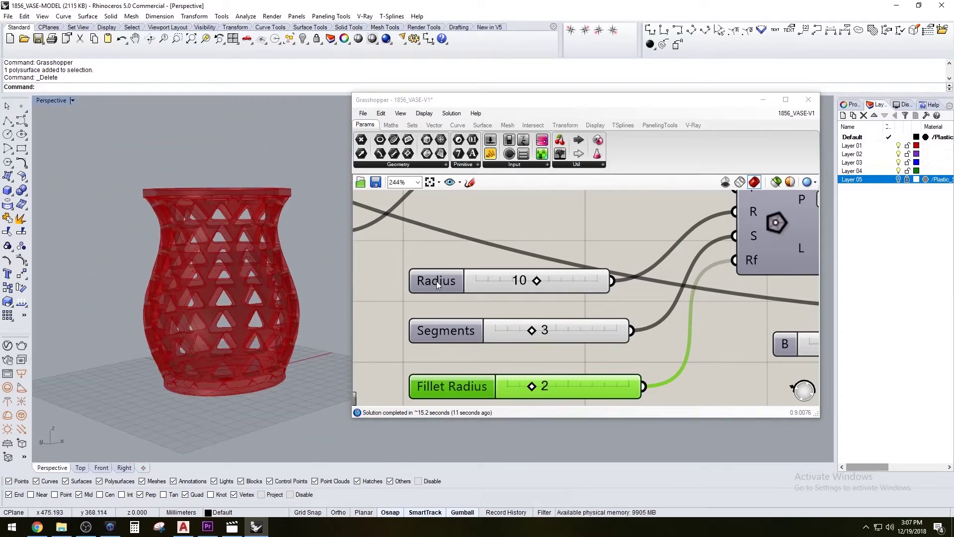
# Bake the vase from the final union component and turn off the Grasshopper geometry preview, clearing its window from view
pyautogui.scroll(-2, 591, 256)
pyautogui.moveTo(617, 263); pyautogui.dragTo(590, 283, button='right')
pyautogui.moveTo(693, 293); pyautogui.dragTo(724, 308, button='right')
pyautogui.scroll(-4, 616, 291)
pyautogui.scroll(4, 768, 296)
pyautogui.click(728, 281)
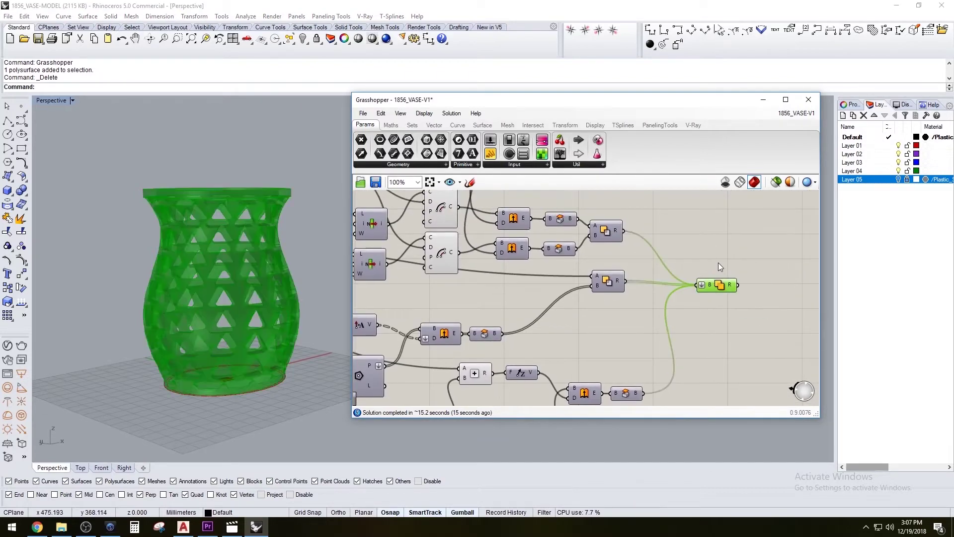
pyautogui.middleClick(720, 264)
pyautogui.click(751, 293)
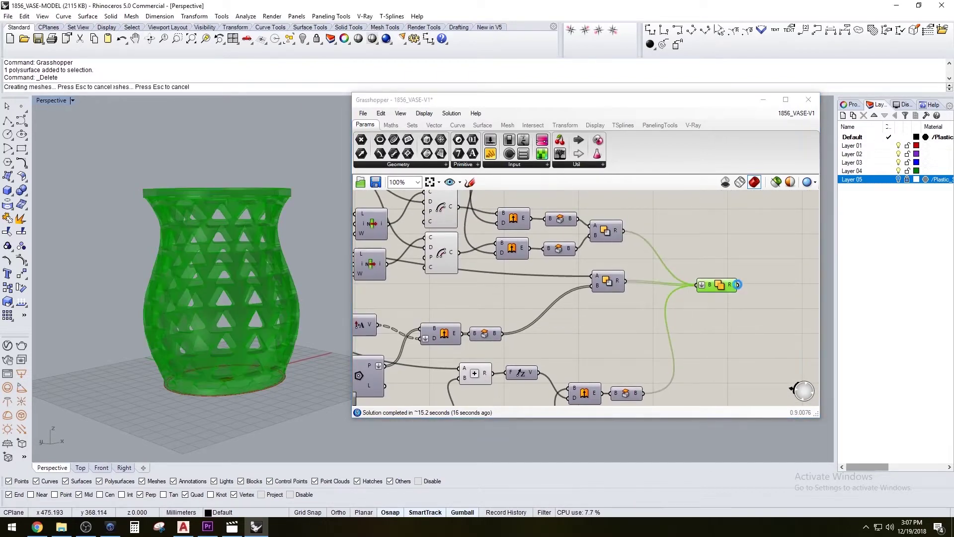
pyautogui.click(726, 182)
pyautogui.click(763, 99)
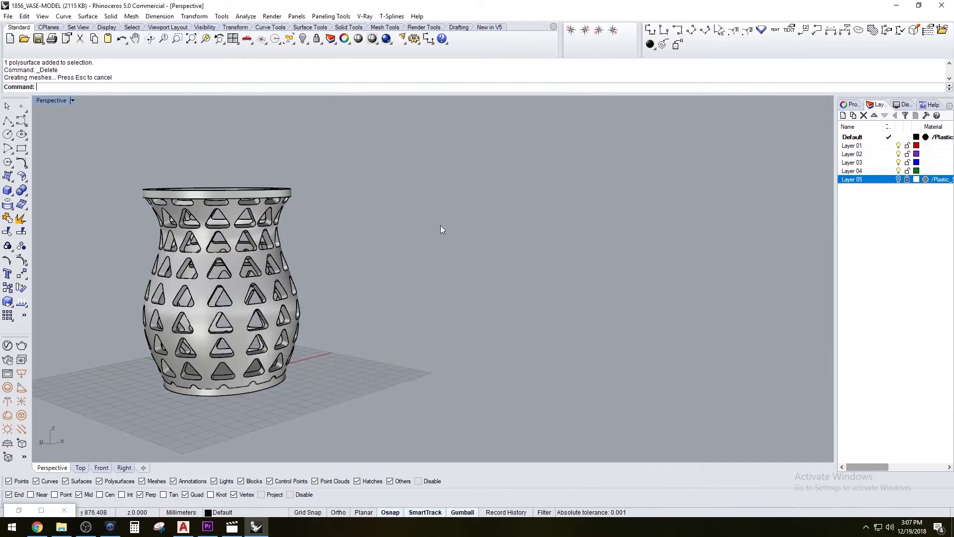
# Select the baked vase, move it sideways off the construction grid with the gumball, and deselect it
pyautogui.moveTo(441, 225); pyautogui.dragTo(215, 193, button='right')
pyautogui.moveTo(209, 186); pyautogui.dragTo(460, 385)
pyautogui.moveTo(461, 386); pyautogui.dragTo(351, 294, button='right')
pyautogui.moveTo(347, 277); pyautogui.dragTo(528, 282)
pyautogui.click(564, 259)
# Examine the baked vase's triangular openings, rim and base from several angles and distances
pyautogui.scroll(6, 565, 258)
pyautogui.moveTo(562, 268); pyautogui.dragTo(554, 254, button='right')
pyautogui.scroll(3, 554, 254)
pyautogui.moveTo(527, 300)
pyautogui.mouseDown(button='right')
pyautogui.moveTo(520, 288)
pyautogui.moveTo(557, 242)
pyautogui.moveTo(528, 251)
pyautogui.mouseUp(button='right')
pyautogui.scroll(6, 470, 382)
pyautogui.keyDown('shift'); pyautogui.moveTo(487, 364); pyautogui.dragTo(509, 341, button='right'); pyautogui.keyUp('shift')
pyautogui.scroll(-6, 509, 341)
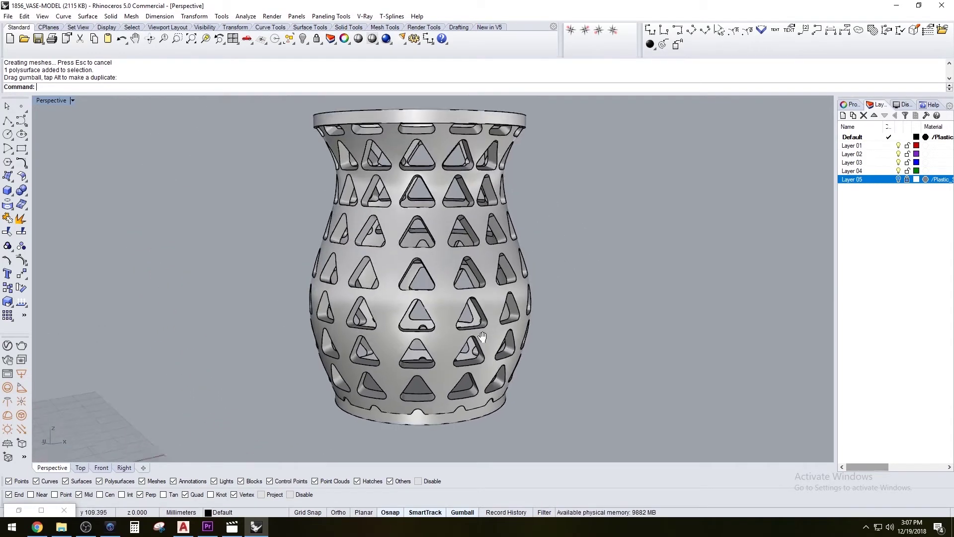
pyautogui.scroll(8, 440, 206)
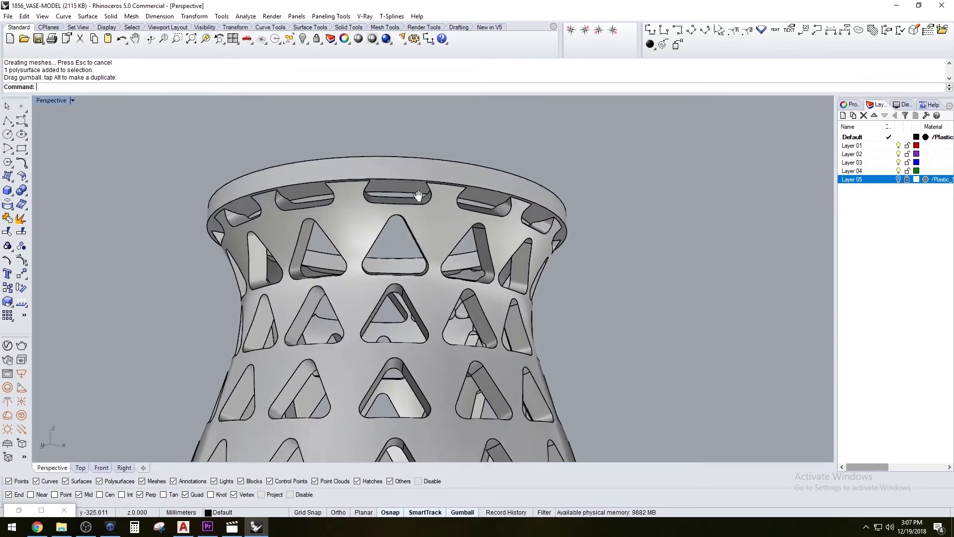
pyautogui.scroll(-3, 458, 177)
pyautogui.moveTo(457, 192); pyautogui.dragTo(417, 204, button='right')
pyautogui.moveTo(487, 236); pyautogui.dragTo(528, 264, button='right')
pyautogui.scroll(-10, 528, 265)
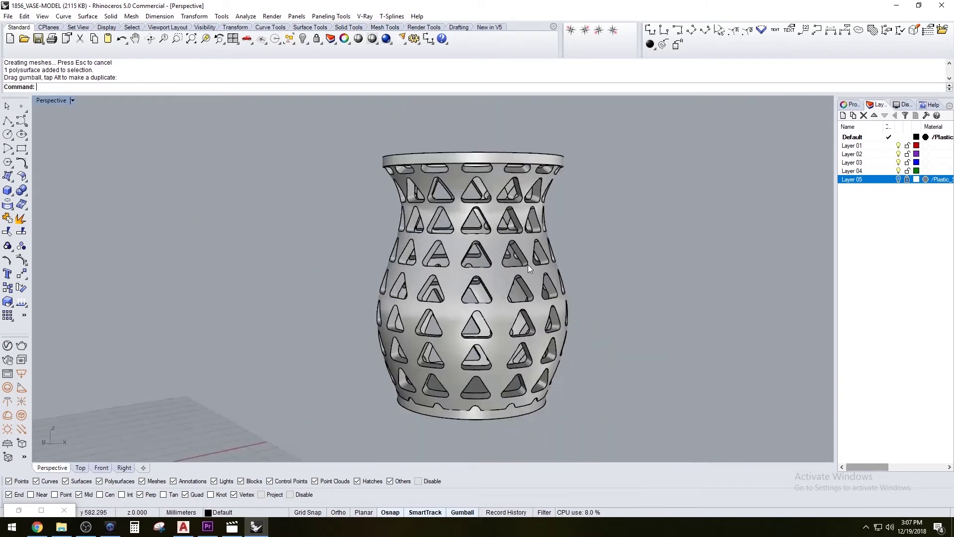
pyautogui.keyDown('shift'); pyautogui.moveTo(535, 314); pyautogui.dragTo(540, 307, button='right'); pyautogui.keyUp('shift')
pyautogui.scroll(6, 541, 307)
pyautogui.keyDown('shift'); pyautogui.moveTo(610, 295); pyautogui.dragTo(616, 319, button='right'); pyautogui.keyUp('shift')
pyautogui.scroll(-3, 617, 319)
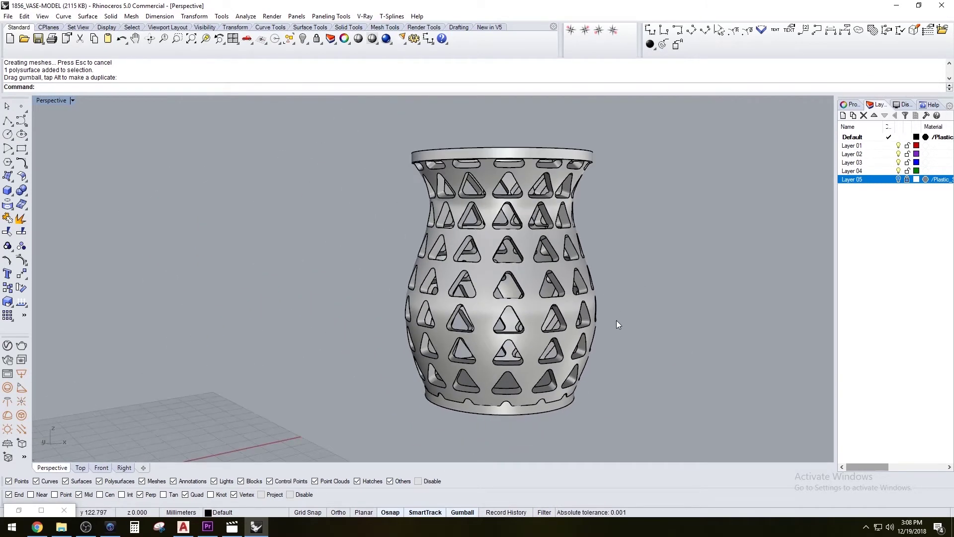
pyautogui.scroll(2, 616, 319)
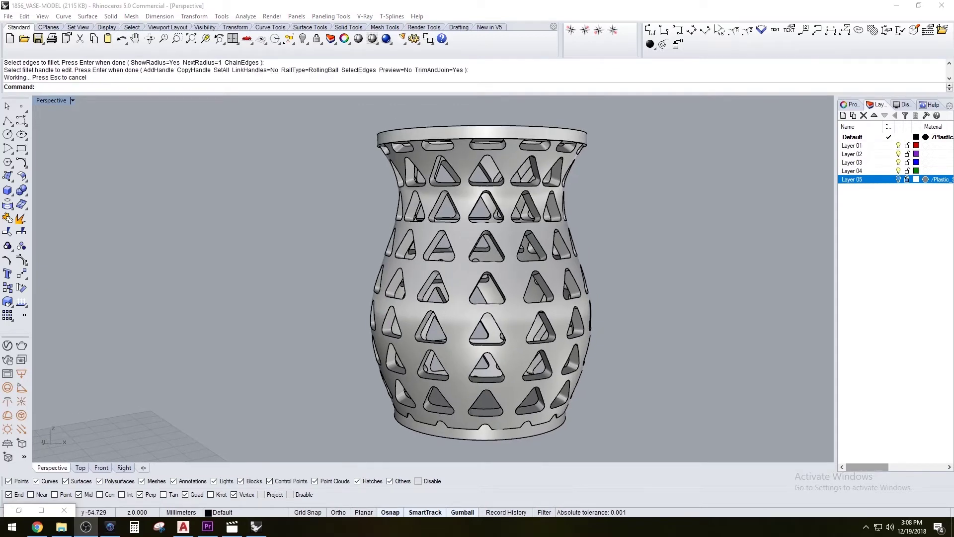
pyautogui.scroll(-2, 684, 314)
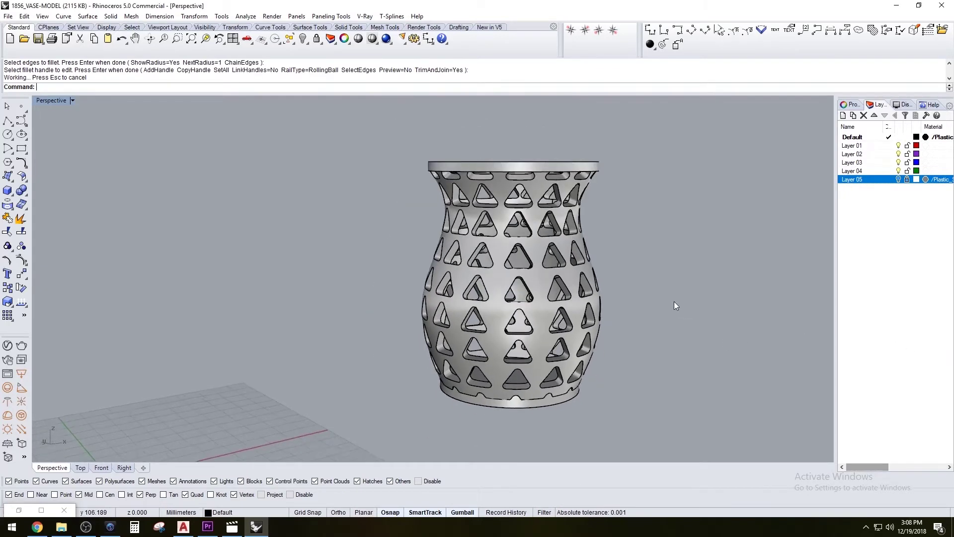
# Mesh the vase polysurface with density, maximum angle and aspect ratio 1.0, edge lengths and surface distance 0.5, and minimum initial grid quads 1
pyautogui.moveTo(675, 305); pyautogui.dragTo(602, 314, button='right')
pyautogui.scroll(2, 636, 308)
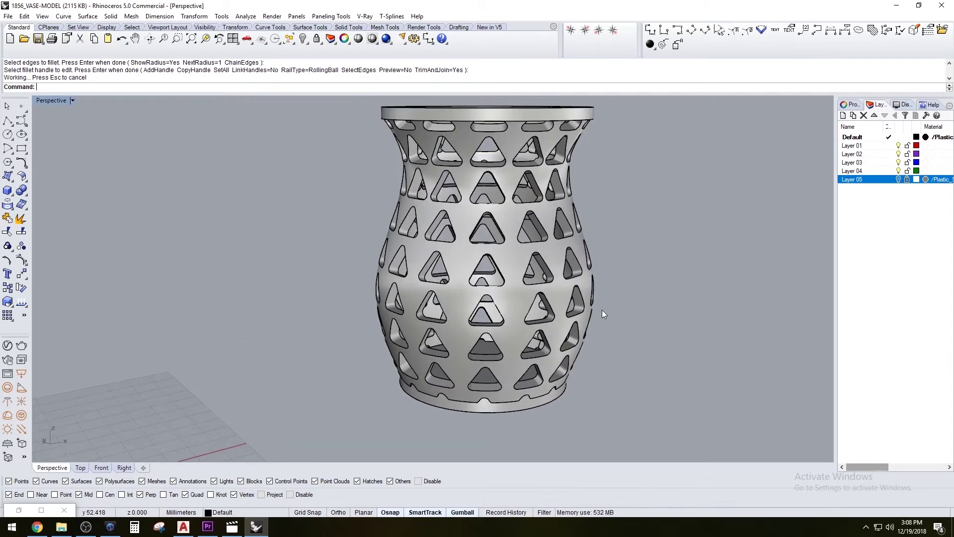
pyautogui.click(580, 309)
pyautogui.click(669, 312)
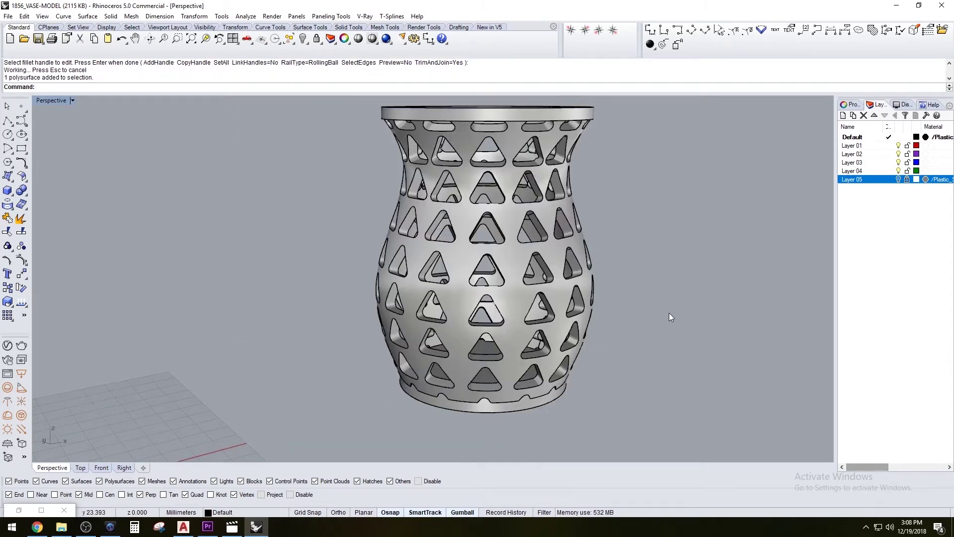
pyautogui.press('Return')
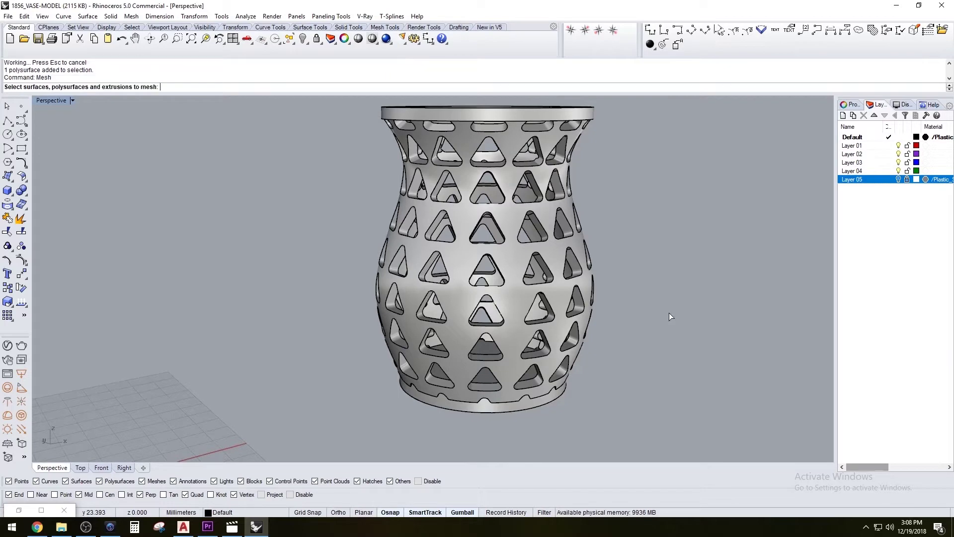
pyautogui.click(515, 246)
pyautogui.press('Return')
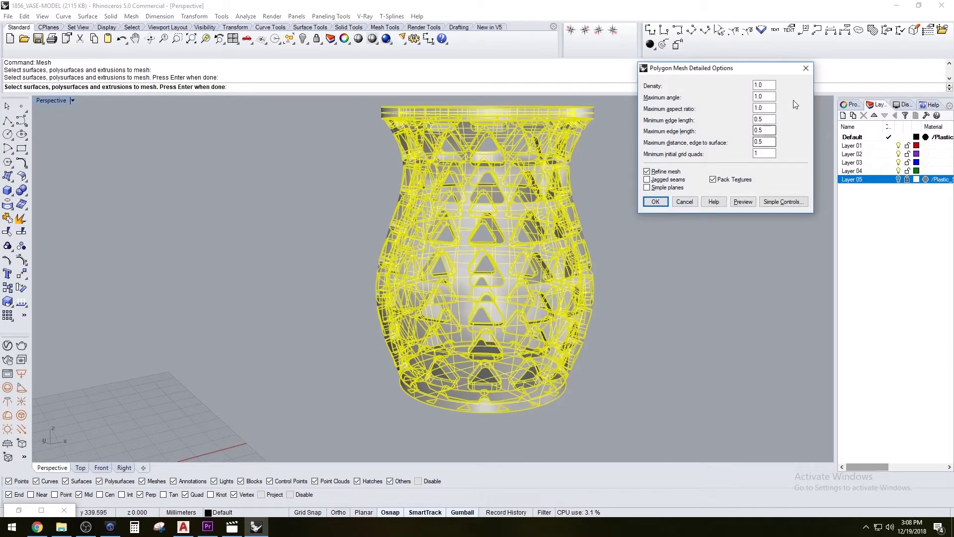
pyautogui.click(766, 108)
pyautogui.press('Tab')
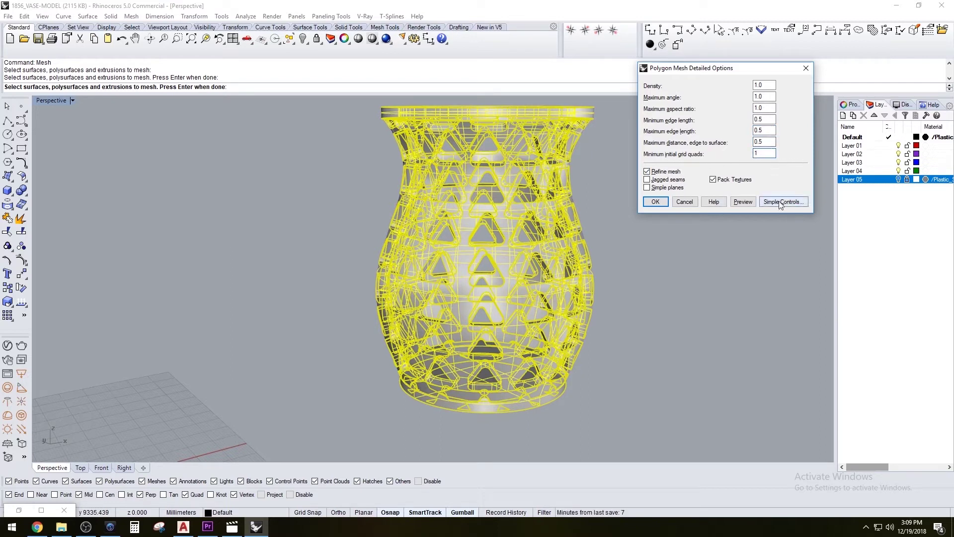
pyautogui.click(657, 202)
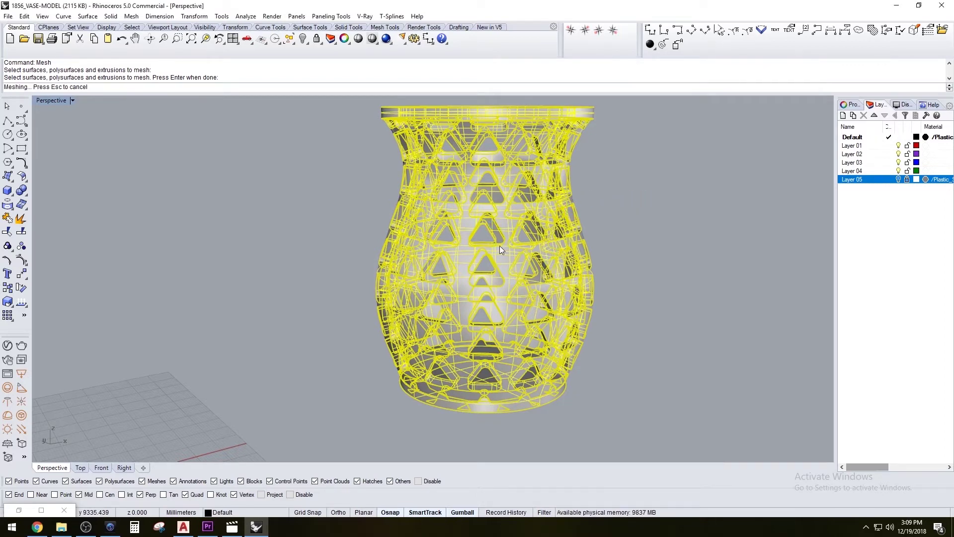
# Select the original vase polysurface, move it sideways off the overlapping mesh with the gumball, and deselect it
pyautogui.moveTo(555, 249); pyautogui.dragTo(533, 267, button='right')
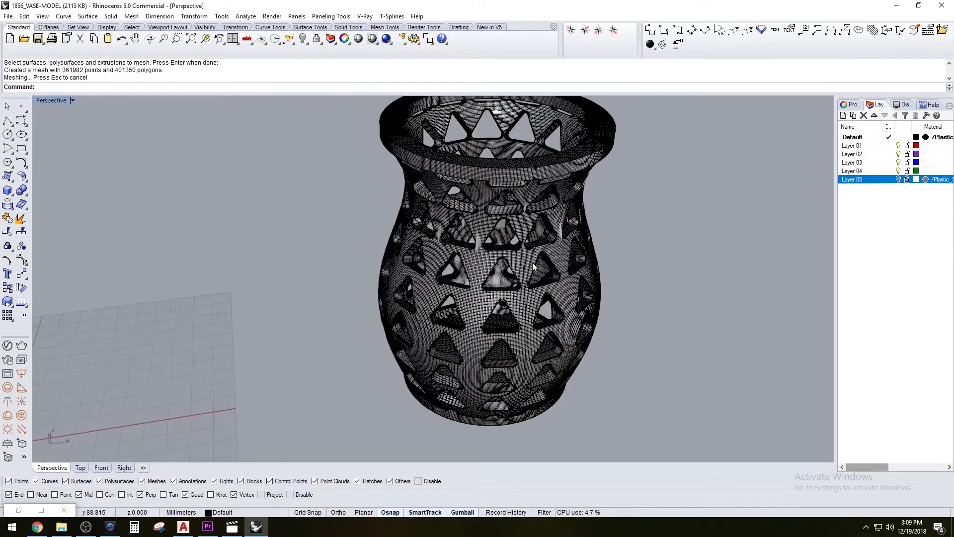
pyautogui.click(539, 264)
pyautogui.click(568, 298)
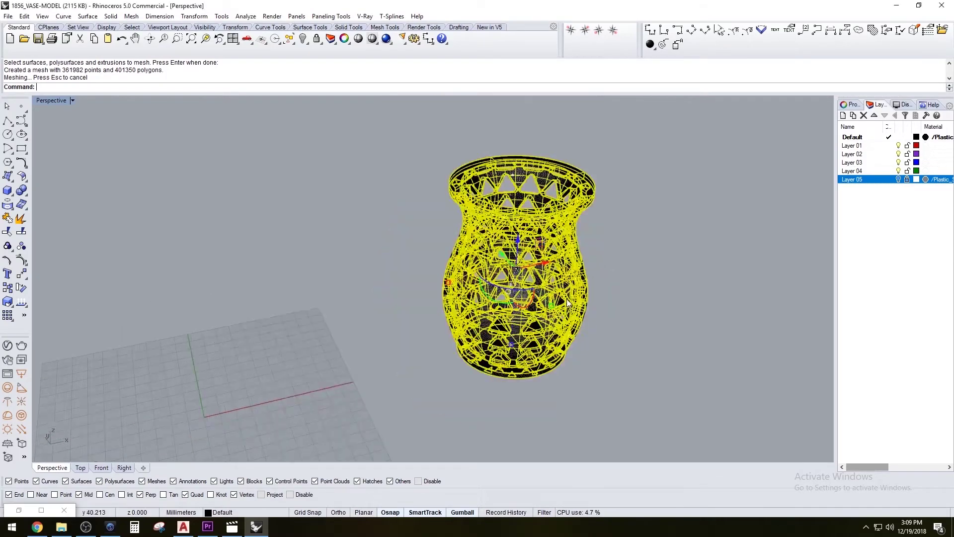
pyautogui.moveTo(541, 267); pyautogui.dragTo(710, 254)
pyautogui.scroll(2, 593, 362)
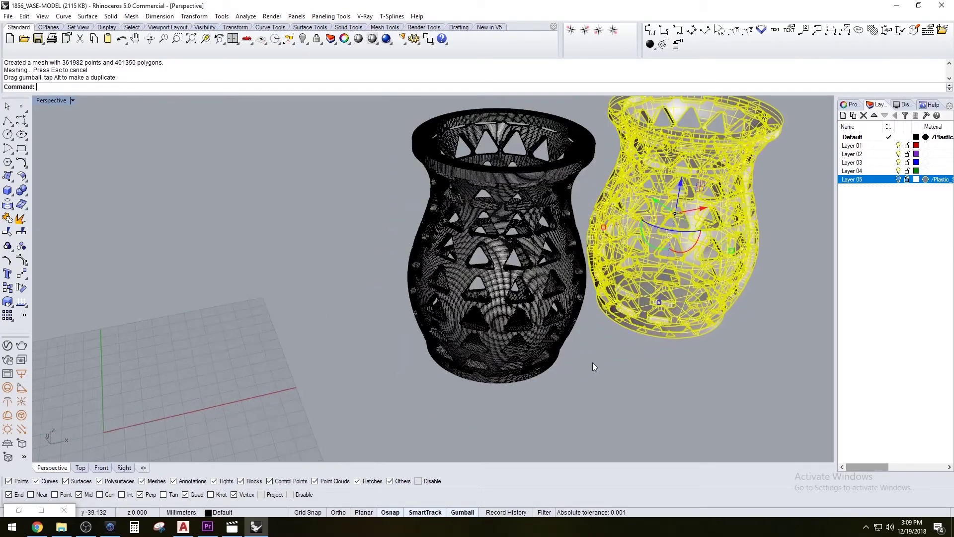
pyautogui.click(592, 367)
# Turn off Mesh Wires in the Shaded display settings of the Perspective viewport
pyautogui.scroll(3, 593, 367)
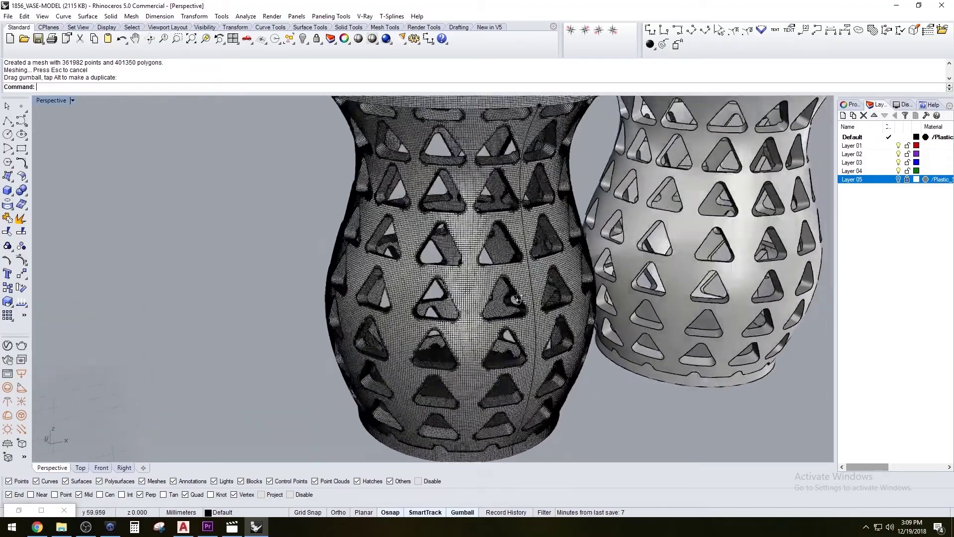
pyautogui.scroll(-5, 519, 299)
pyautogui.scroll(5, 329, 186)
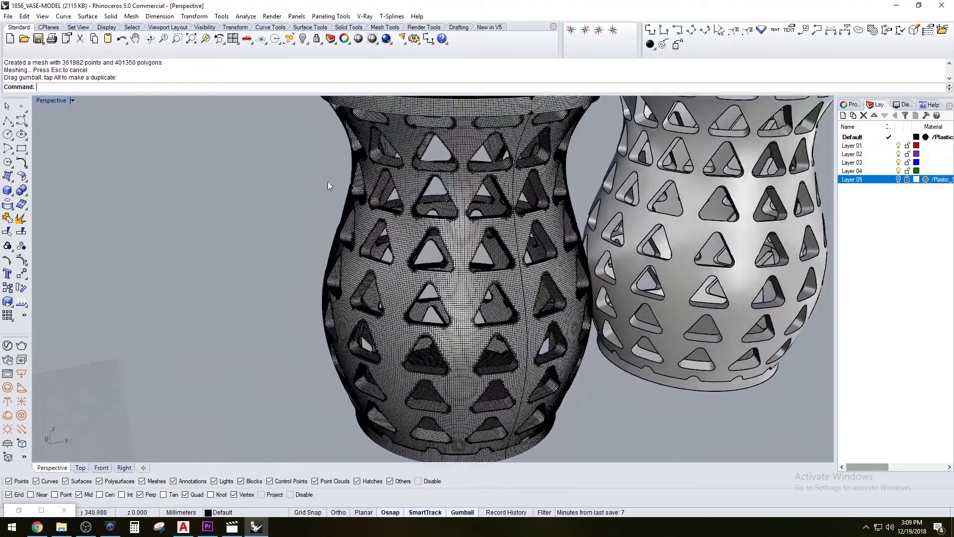
pyautogui.scroll(-5, 275, 194)
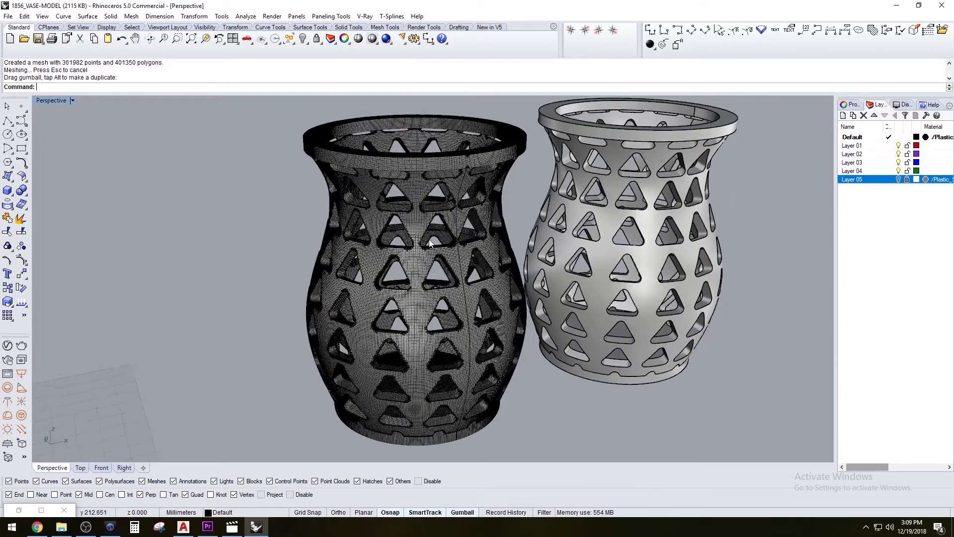
pyautogui.scroll(3, 431, 243)
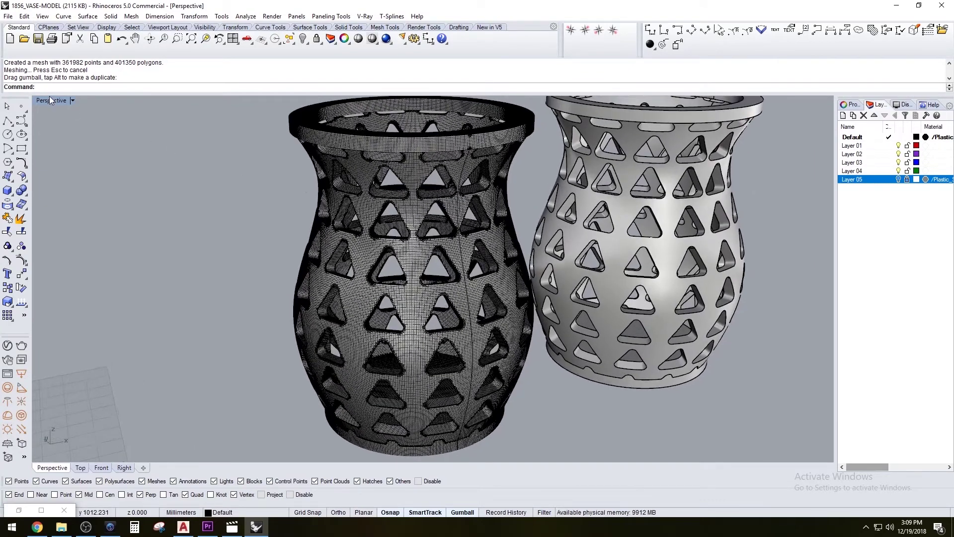
pyautogui.click(50, 101)
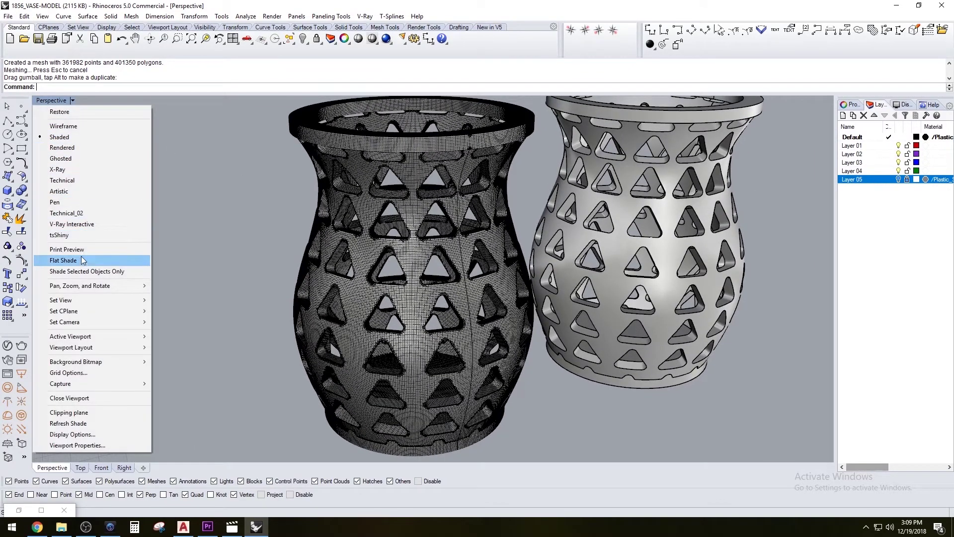
pyautogui.moveTo(83, 305)
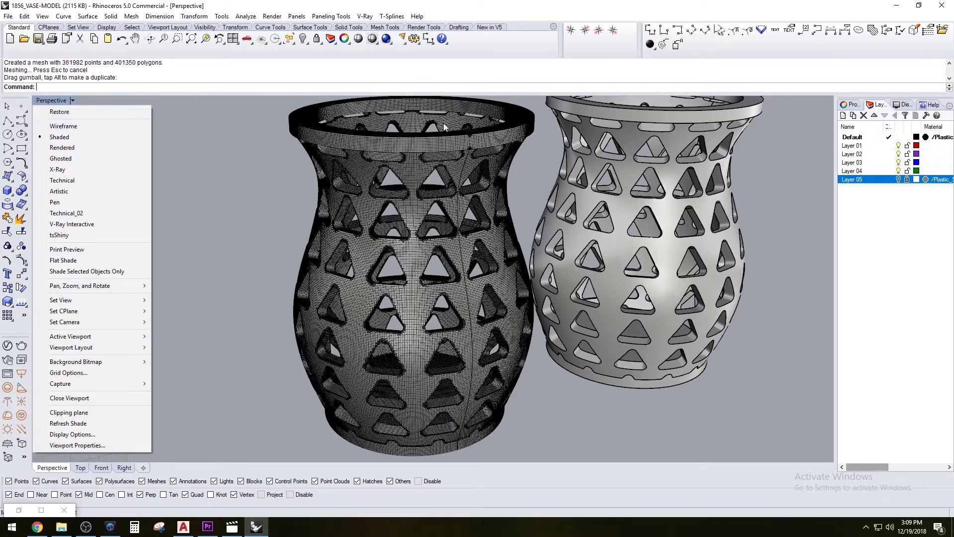
pyautogui.click(787, 155)
pyautogui.click(904, 105)
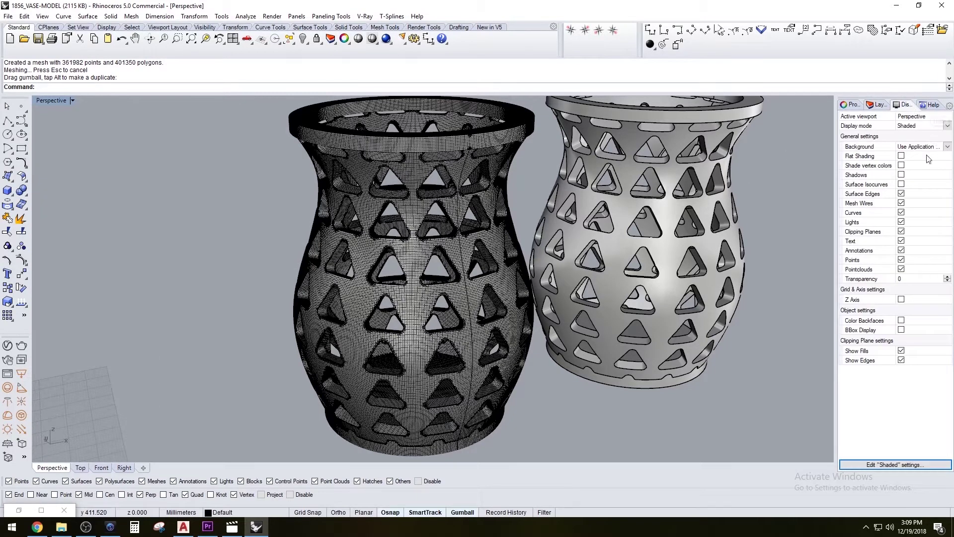
pyautogui.click(901, 203)
# Examine the wire-free mesh vase beside the original polysurface from several angles and distances, highlighting the mesh to check its density
pyautogui.moveTo(546, 223); pyautogui.dragTo(413, 267, button='right')
pyautogui.scroll(3, 485, 243)
pyautogui.scroll(-10, 436, 252)
pyautogui.scroll(4, 444, 269)
pyautogui.scroll(4, 440, 265)
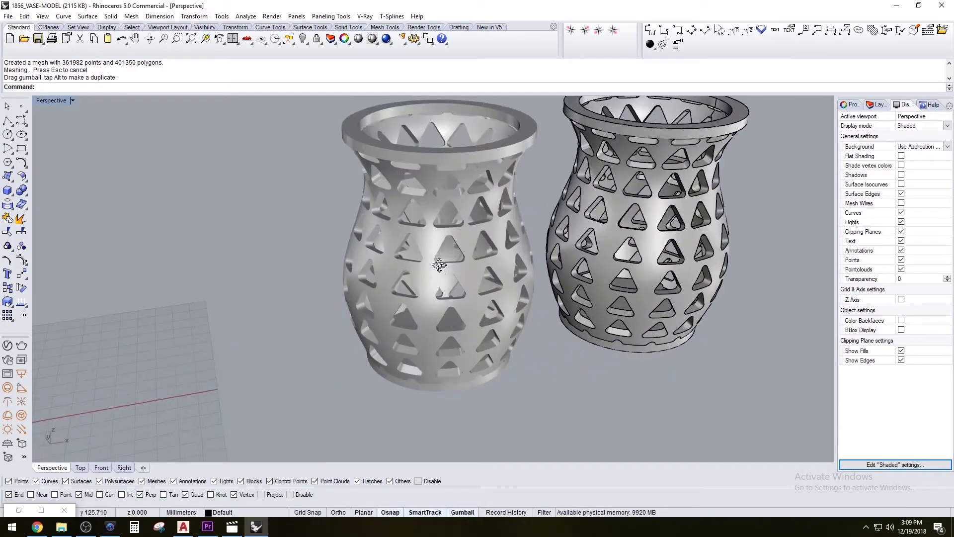
pyautogui.click(443, 261)
pyautogui.scroll(2, 488, 253)
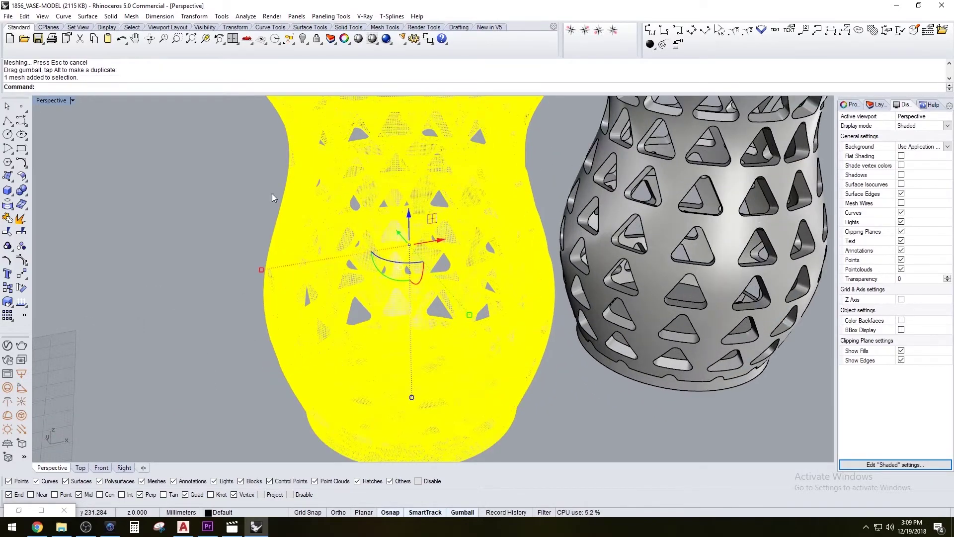
pyautogui.press('Escape')
pyautogui.scroll(-3, 488, 243)
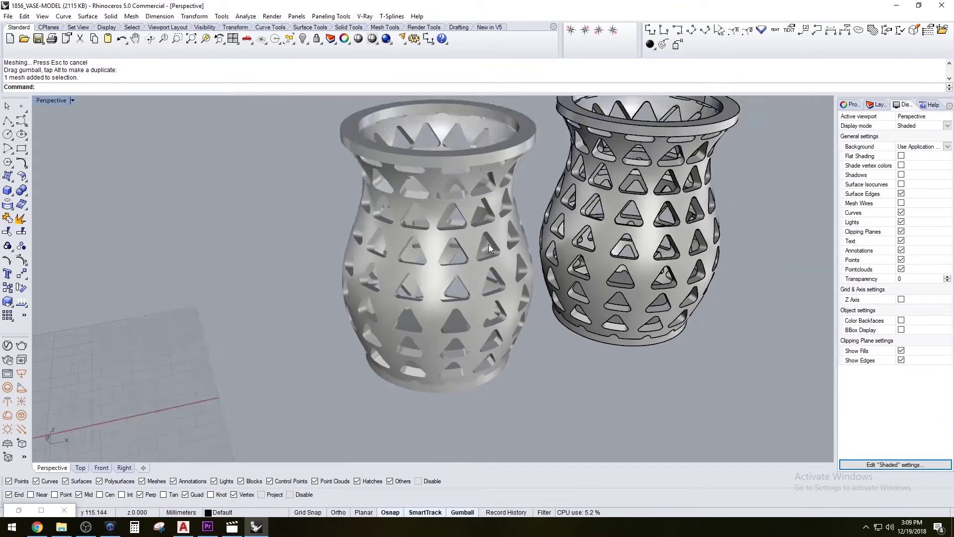
pyautogui.scroll(3, 482, 237)
# Select the vase mesh and start exporting it with STL (Stereolithography) as the file type
pyautogui.click(476, 218)
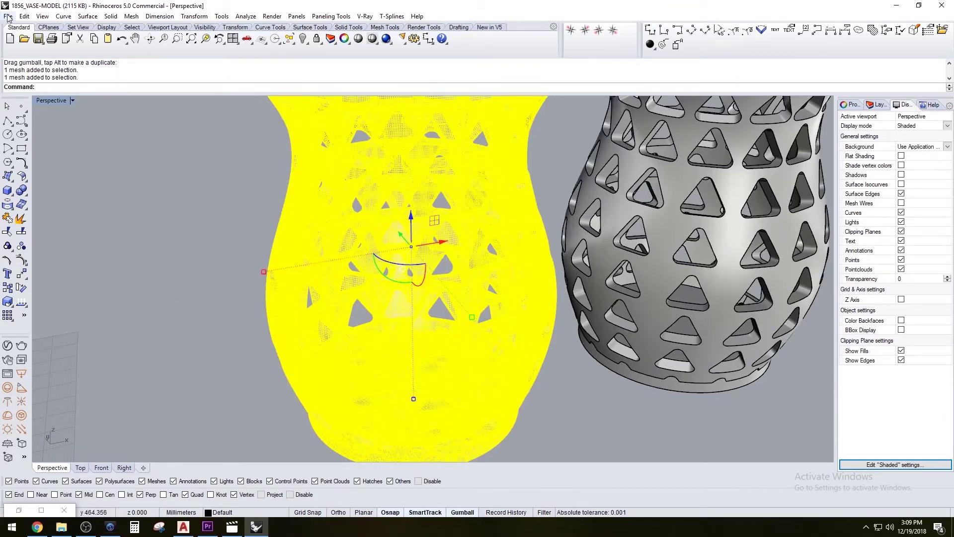
pyautogui.click(8, 16)
pyautogui.click(69, 144)
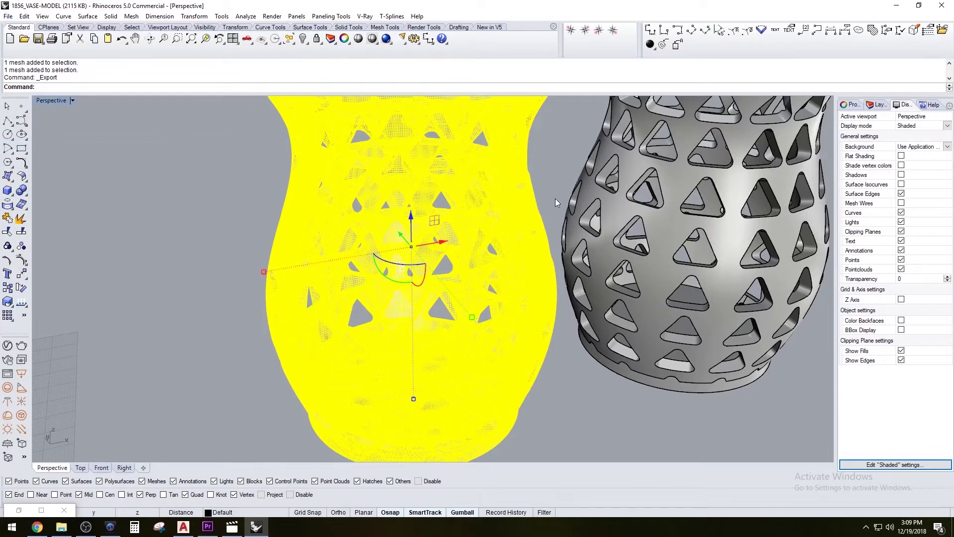
pyautogui.click(450, 441)
pyautogui.scroll(-5, 451, 429)
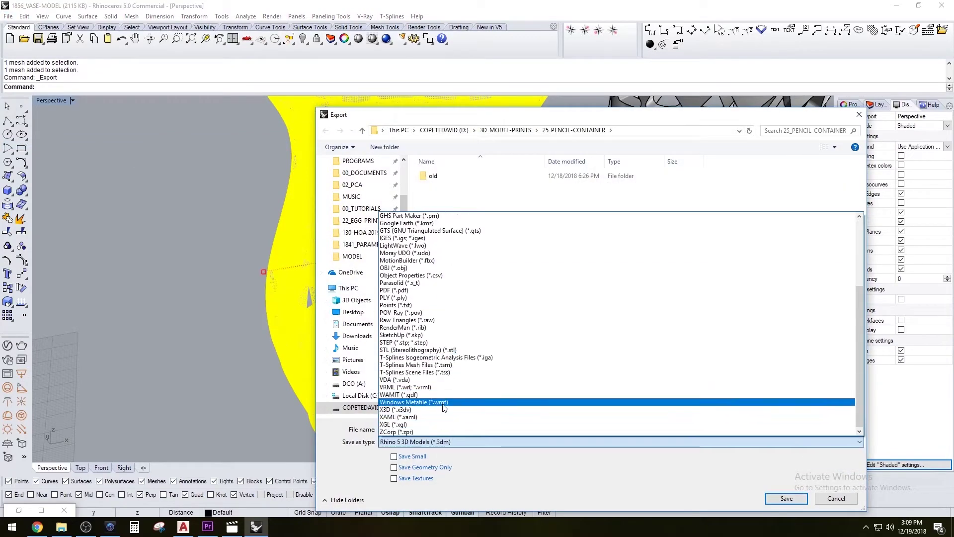
pyautogui.click(442, 349)
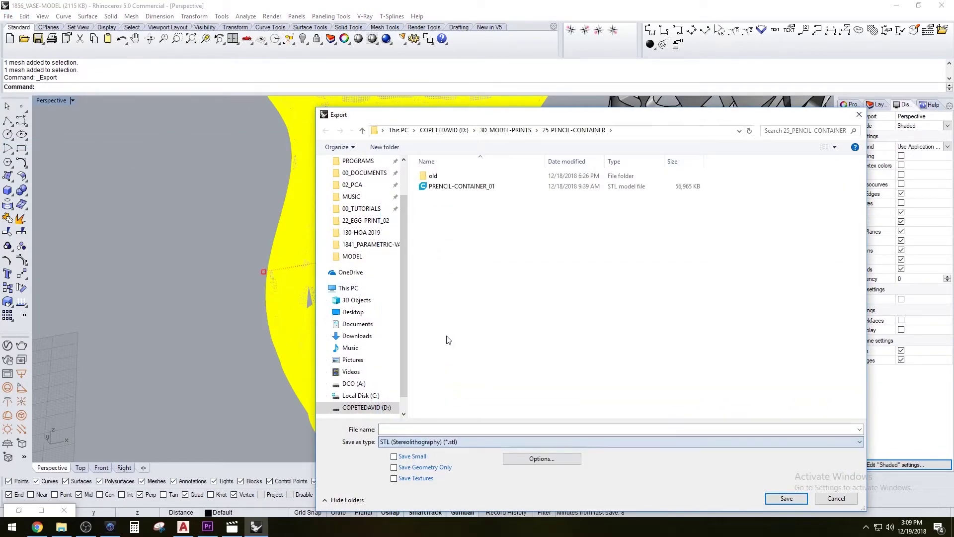
# Set the export location to the 1842_VASE-3DPRINT folder inside 00_TUTORIALS on the D: drive
pyautogui.click(518, 132)
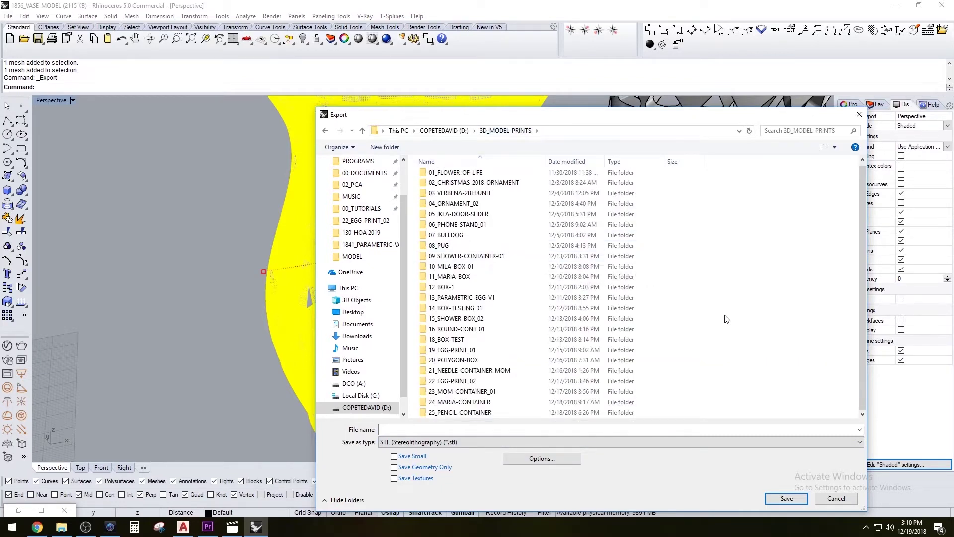
pyautogui.click(444, 131)
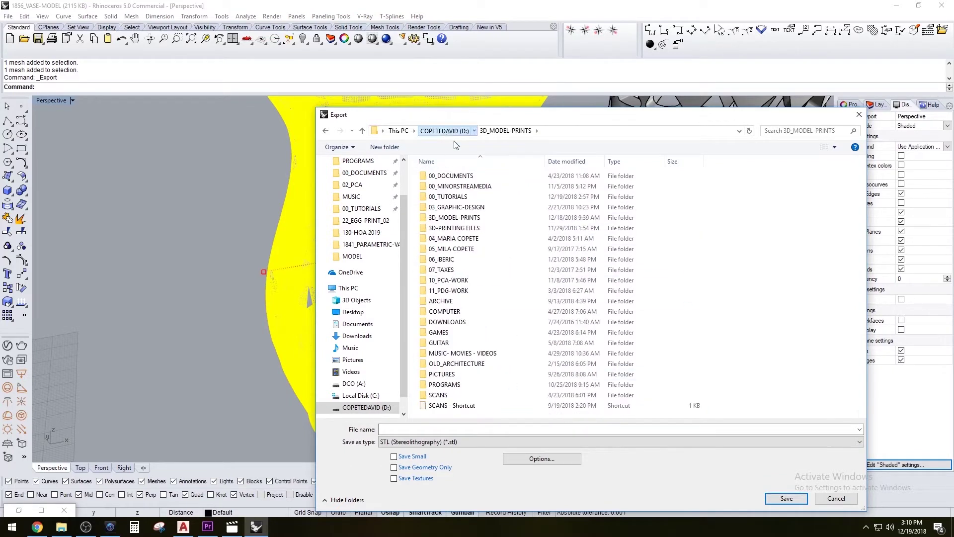
pyautogui.doubleClick(458, 194)
pyautogui.scroll(-5, 582, 318)
pyautogui.doubleClick(455, 412)
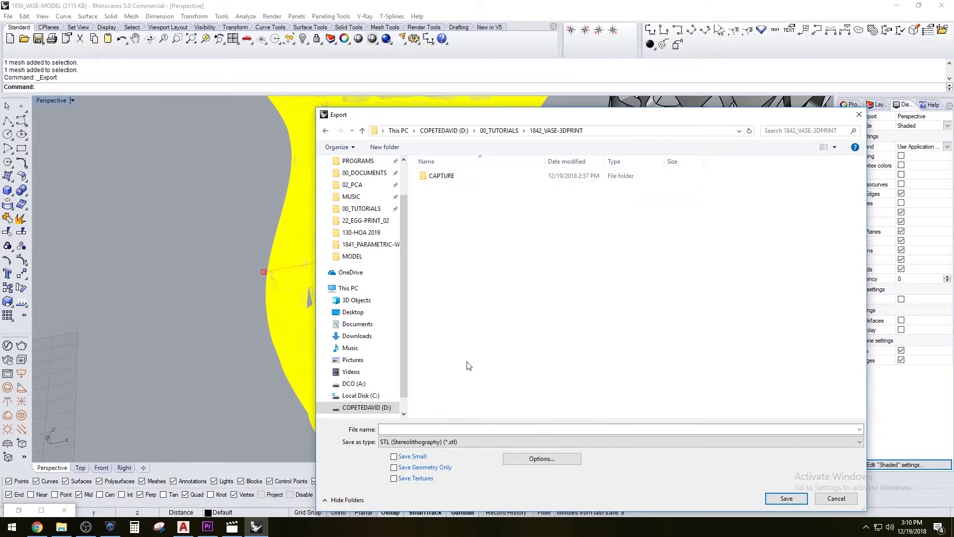
pyautogui.doubleClick(438, 177)
pyautogui.click(547, 131)
# Create a folder named MODEL in 1842_VASE-3DPRINT and save the exported mesh in it as VASE-STL_01
pyautogui.hotkey('ctrl', 'shift', 'n')
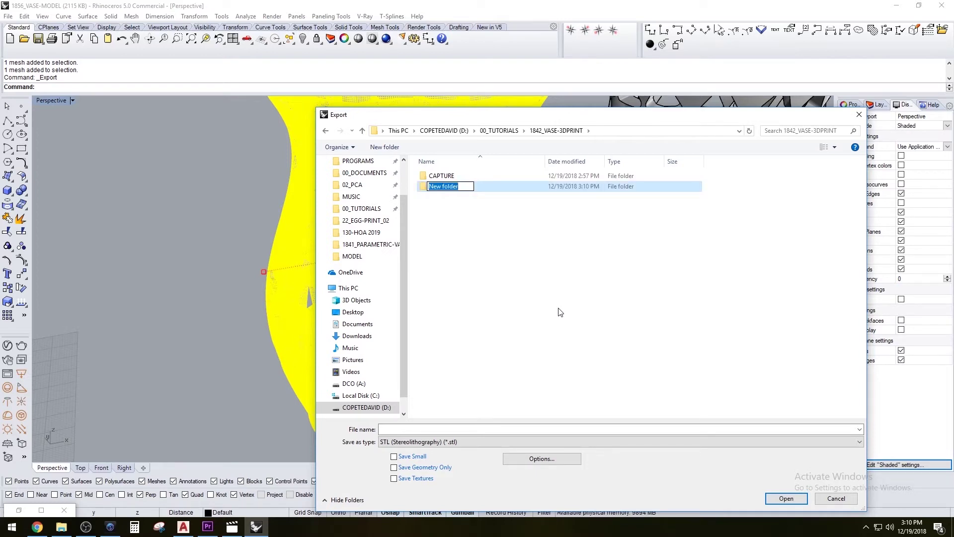
pyautogui.write('MODEL')
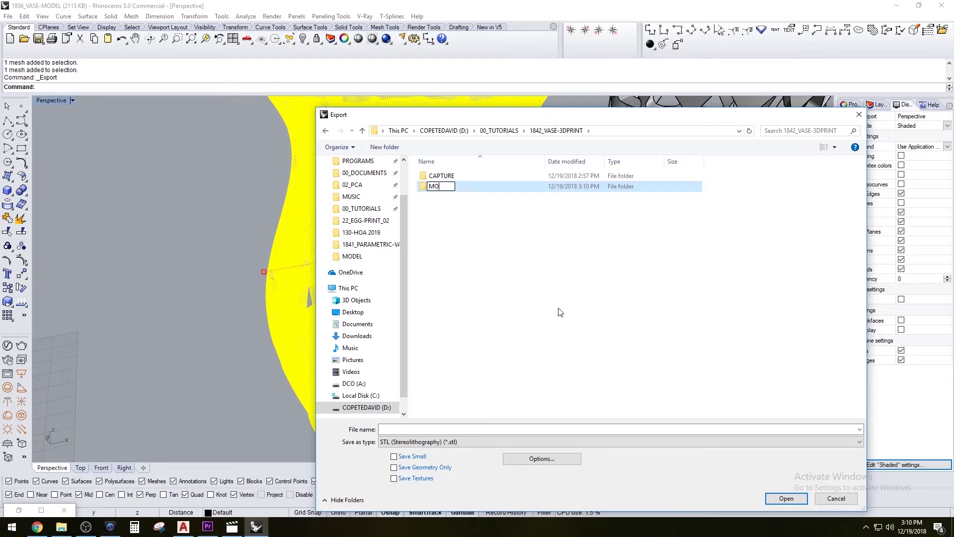
pyautogui.press('Return')
pyautogui.press('Return')
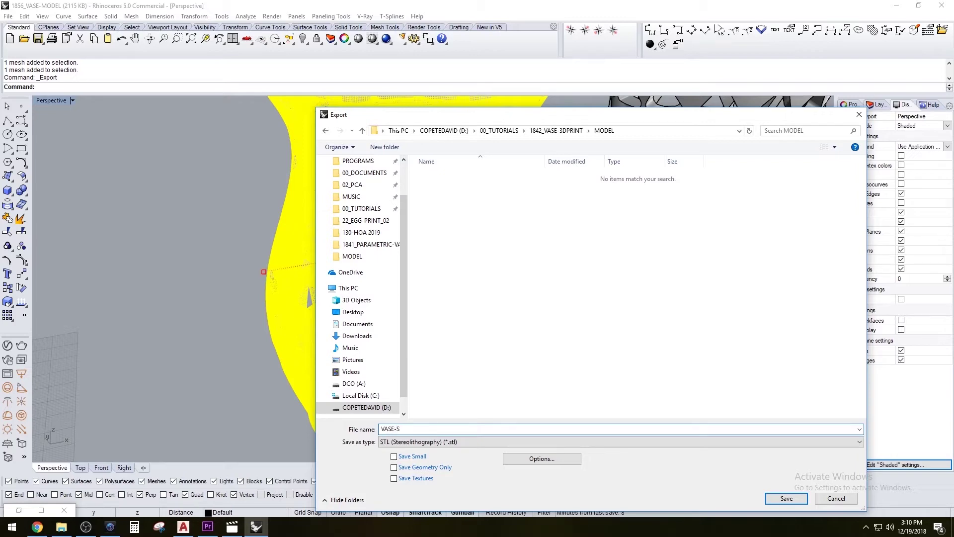
pyautogui.press('Return')
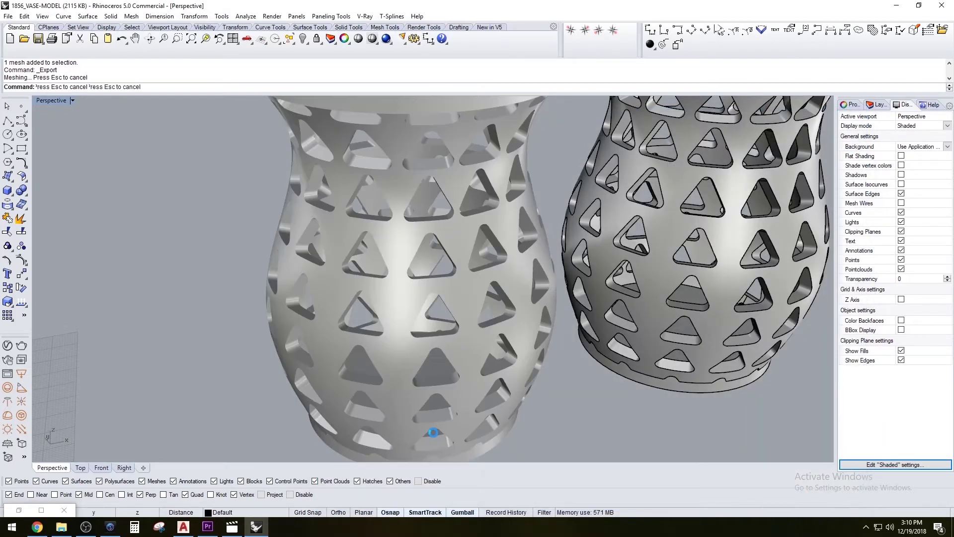
# Start saving the Rhino model under a new name in the MODEL folder of 1842_VASE-3DPRINT inside 00_TUTORIALS
pyautogui.scroll(-5, 394, 371)
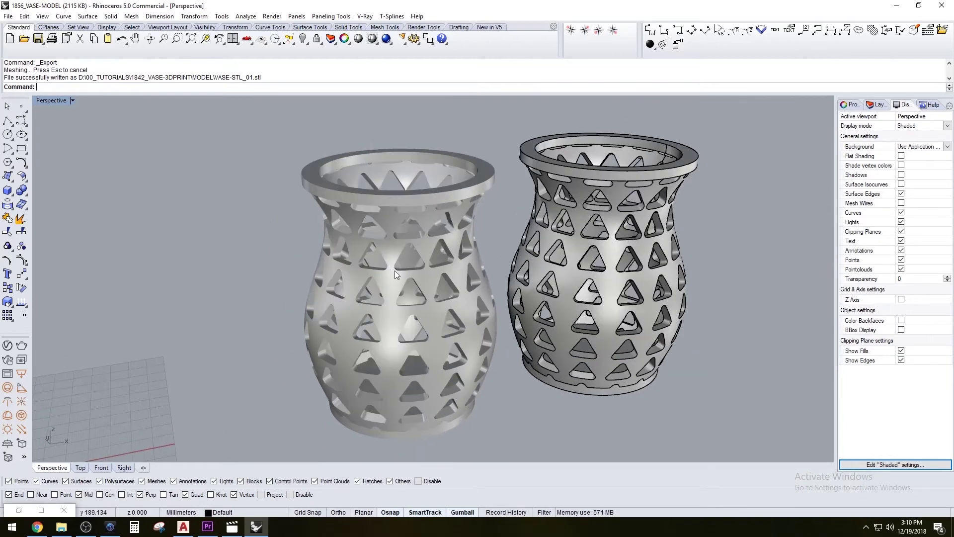
pyautogui.keyDown('shift'); pyautogui.moveTo(525, 256); pyautogui.dragTo(455, 243, button='right'); pyautogui.keyUp('shift')
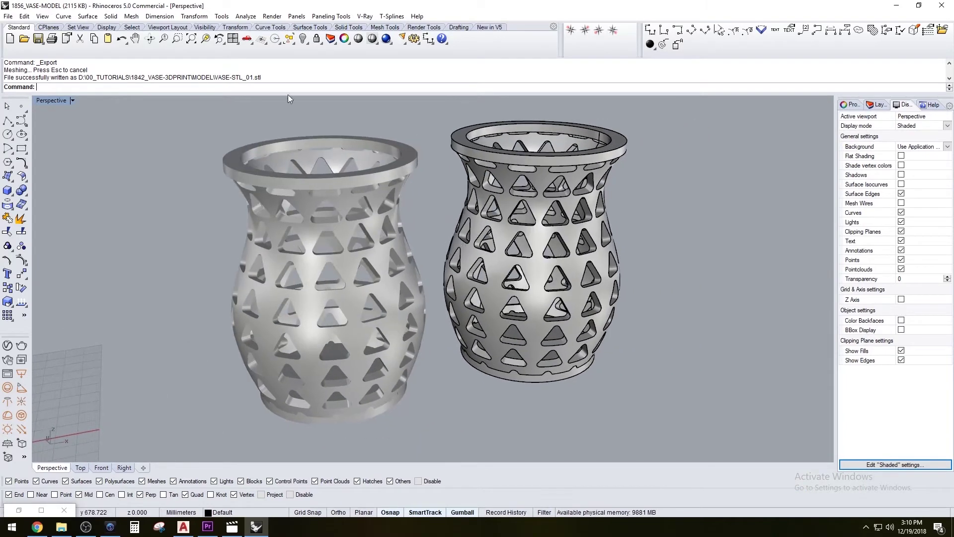
pyautogui.click(8, 17)
pyautogui.click(29, 96)
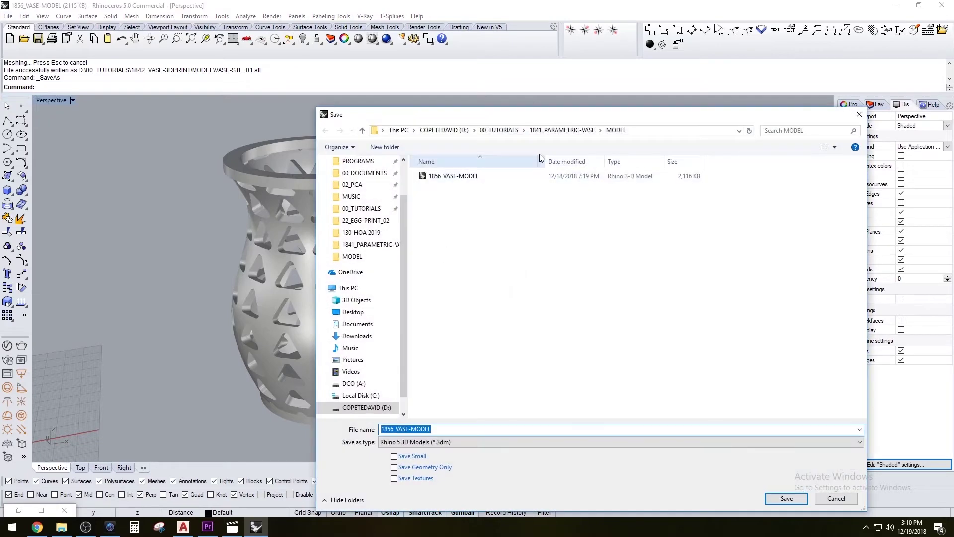
pyautogui.click(562, 131)
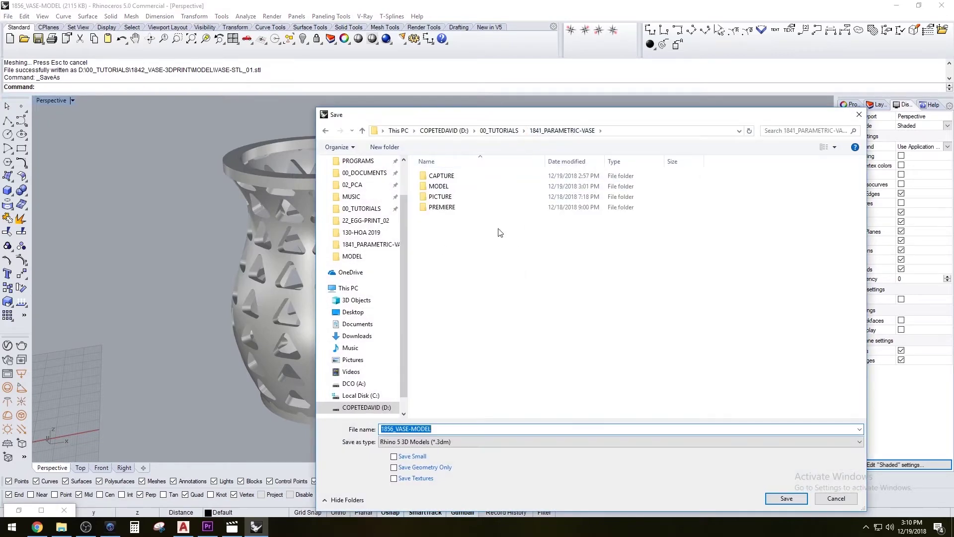
pyautogui.click(499, 130)
pyautogui.scroll(-6, 504, 302)
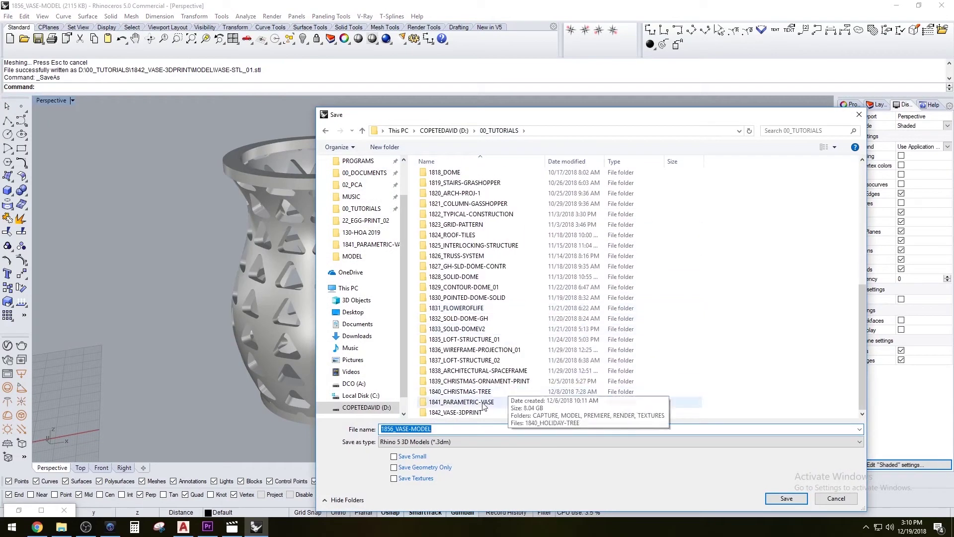
pyautogui.doubleClick(475, 410)
pyautogui.doubleClick(442, 187)
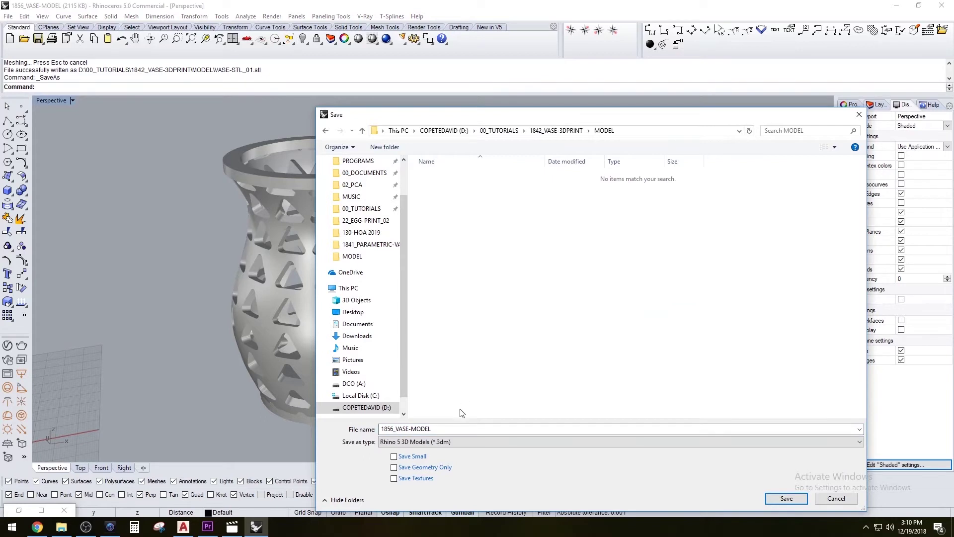
# Name the Rhino 5 model file 1842_VASE-MODEL and save it
pyautogui.click(386, 428)
pyautogui.click(393, 429)
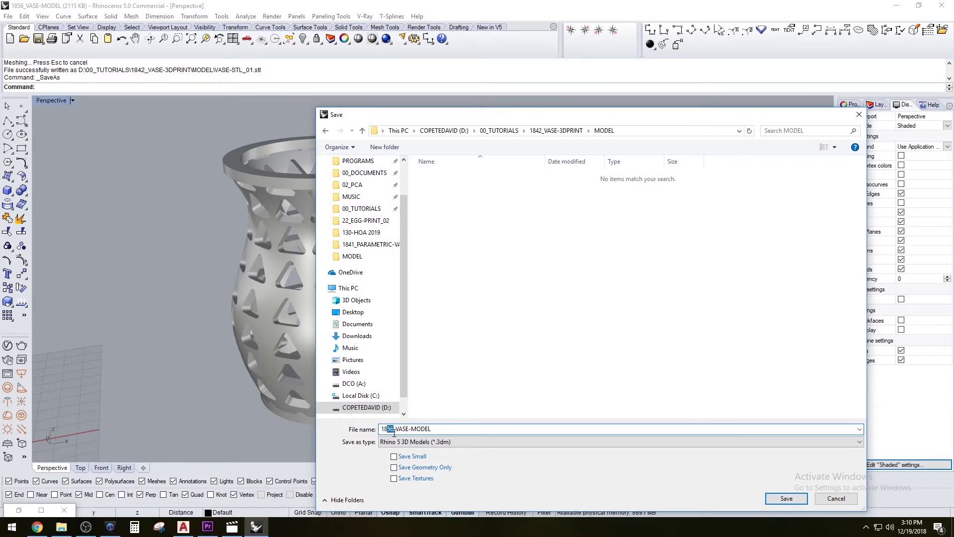
pyautogui.write('42')
pyautogui.click(786, 499)
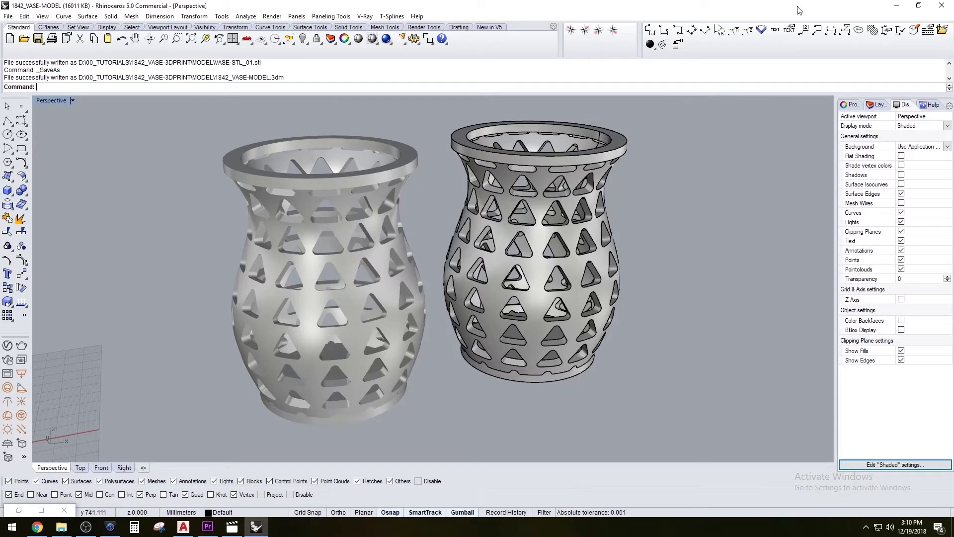
# Minimize Rhino and open the MODEL folder of 1842_VASE-3DPRINT in File Explorer, moving its window clear of the desktop shortcuts
pyautogui.click(896, 6)
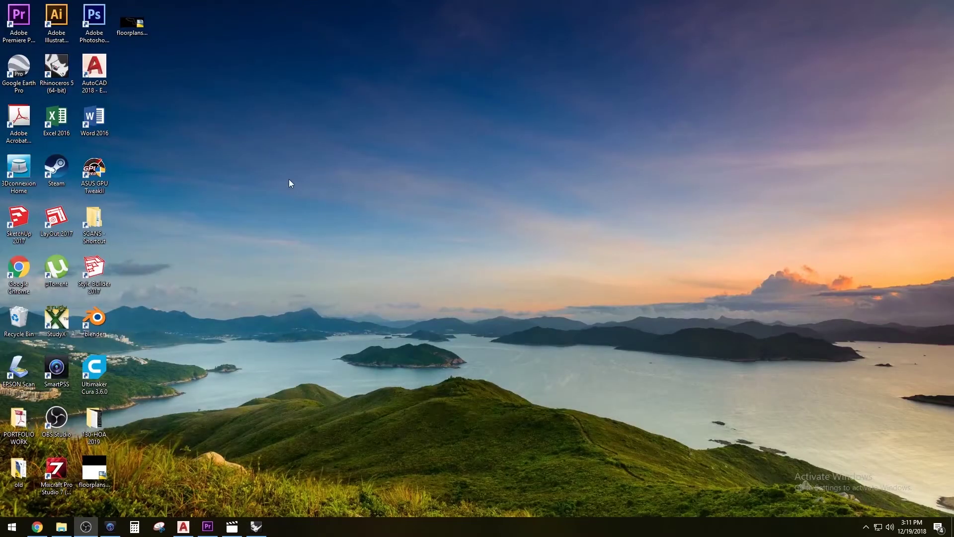
pyautogui.click(61, 528)
pyautogui.click(372, 202)
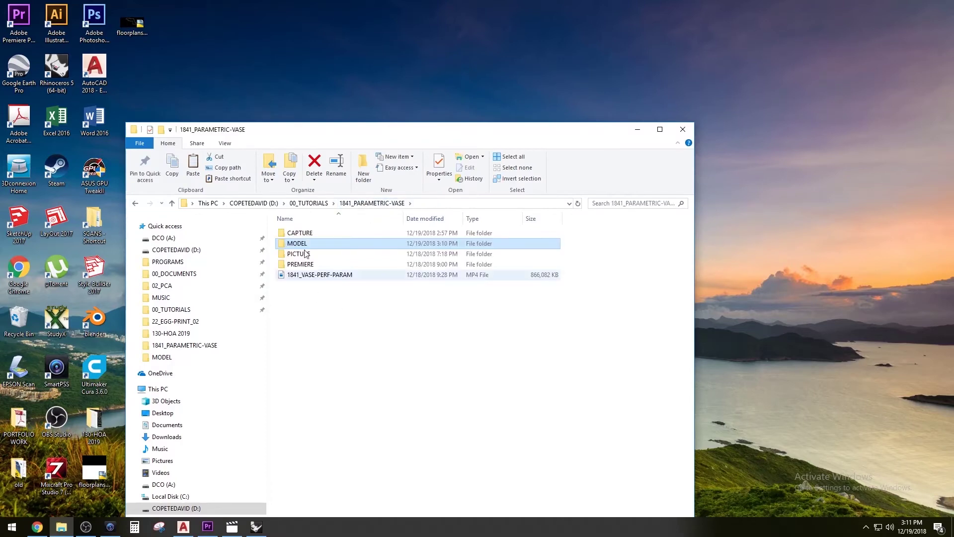
pyautogui.click(309, 203)
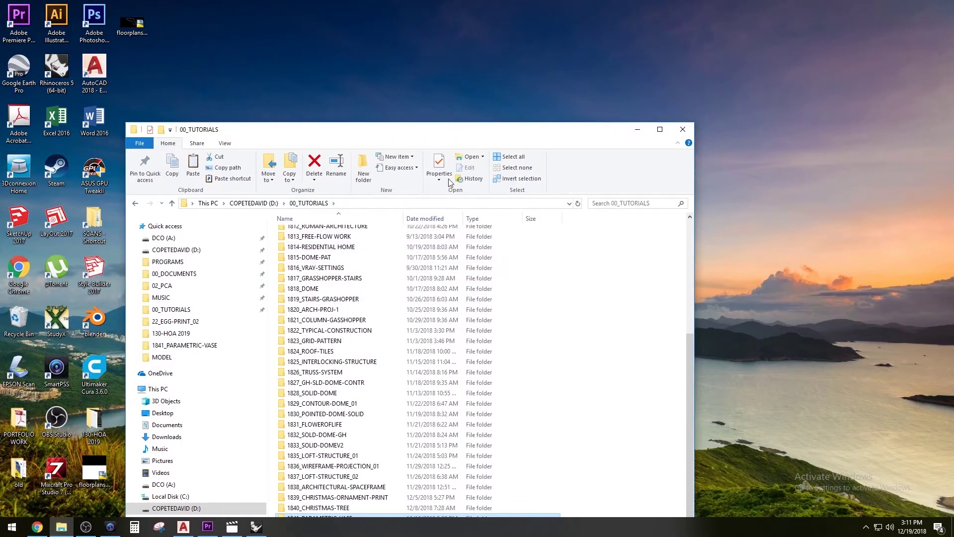
pyautogui.moveTo(472, 133); pyautogui.dragTo(724, 18)
pyautogui.doubleClick(430, 451)
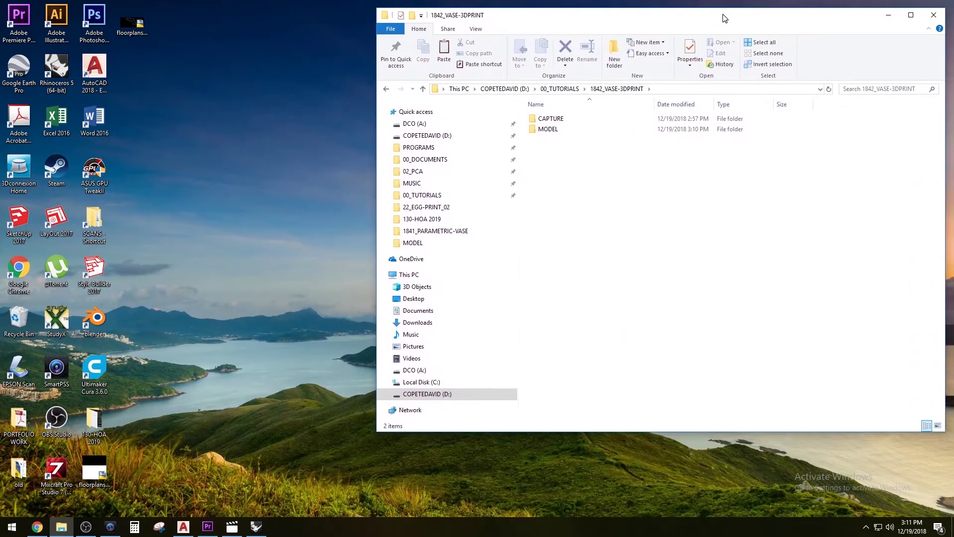
pyautogui.click(570, 131)
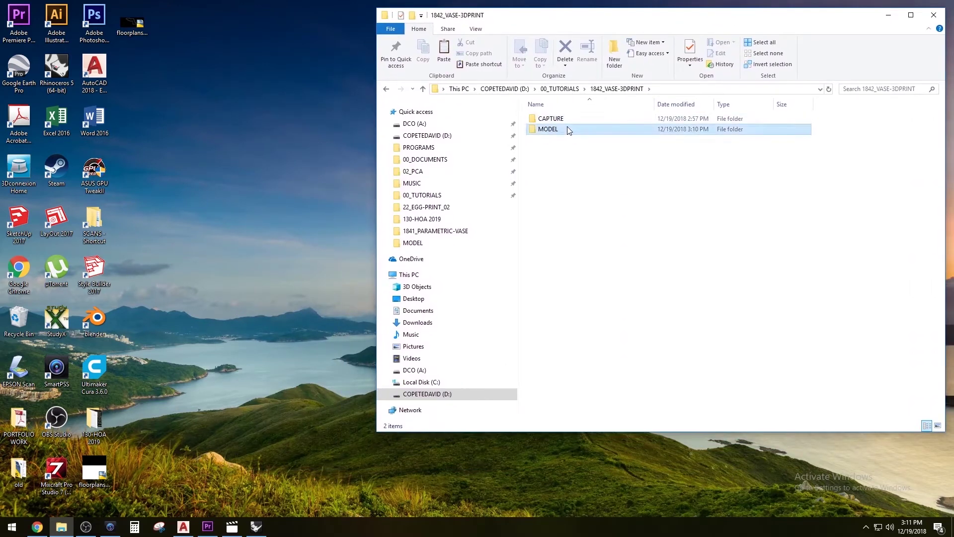
pyautogui.doubleClick(570, 130)
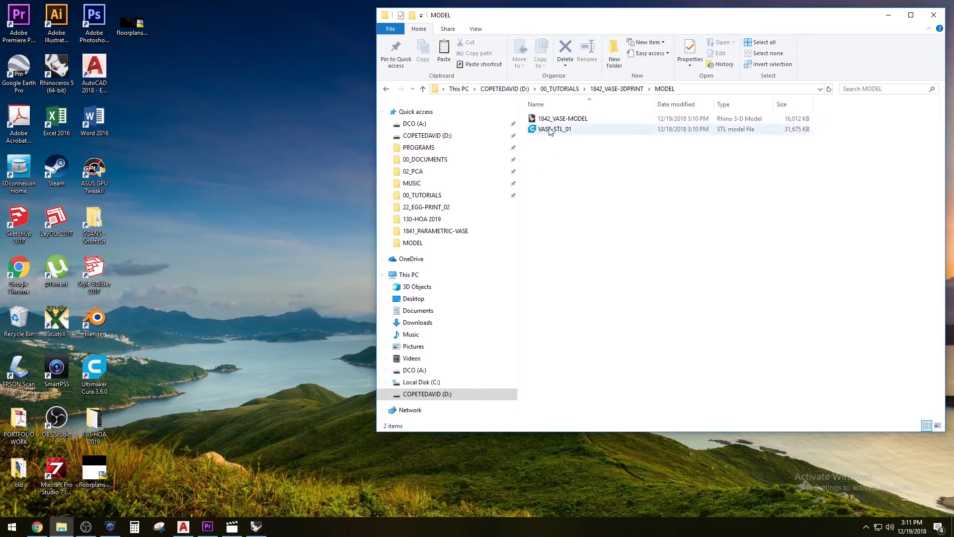
# Open VASE-STL_01 in Ultimaker Cura and examine the vase on the build plate
pyautogui.moveTo(551, 131); pyautogui.dragTo(94, 374)
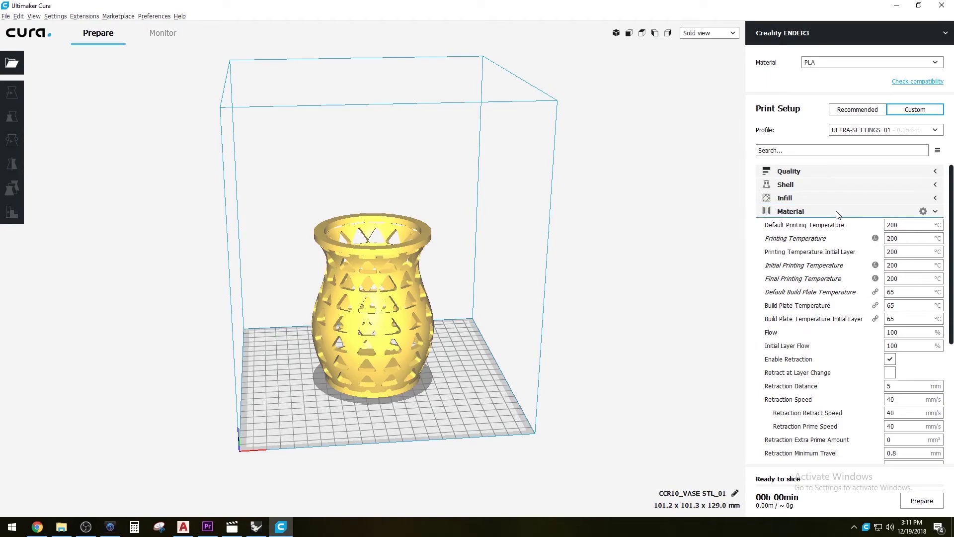
pyautogui.moveTo(447, 310)
pyautogui.mouseDown(button='right')
pyautogui.moveTo(460, 280)
pyautogui.moveTo(489, 303)
pyautogui.moveTo(431, 308)
pyautogui.moveTo(423, 286)
pyautogui.moveTo(415, 309)
pyautogui.moveTo(435, 288)
pyautogui.moveTo(419, 330)
pyautogui.moveTo(427, 330)
pyautogui.moveTo(422, 288)
pyautogui.moveTo(434, 307)
pyautogui.moveTo(438, 294)
pyautogui.moveTo(435, 332)
pyautogui.moveTo(412, 287)
pyautogui.moveTo(419, 270)
pyautogui.moveTo(437, 279)
pyautogui.moveTo(432, 295)
pyautogui.moveTo(446, 313)
pyautogui.mouseUp(button='right')
pyautogui.scroll(4, 431, 308)
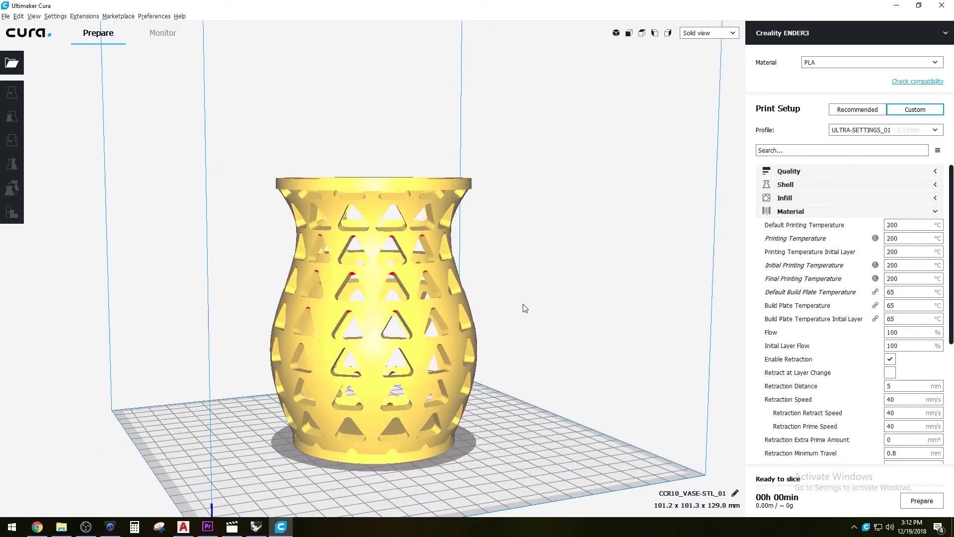
pyautogui.moveTo(523, 304); pyautogui.dragTo(506, 326, button='right')
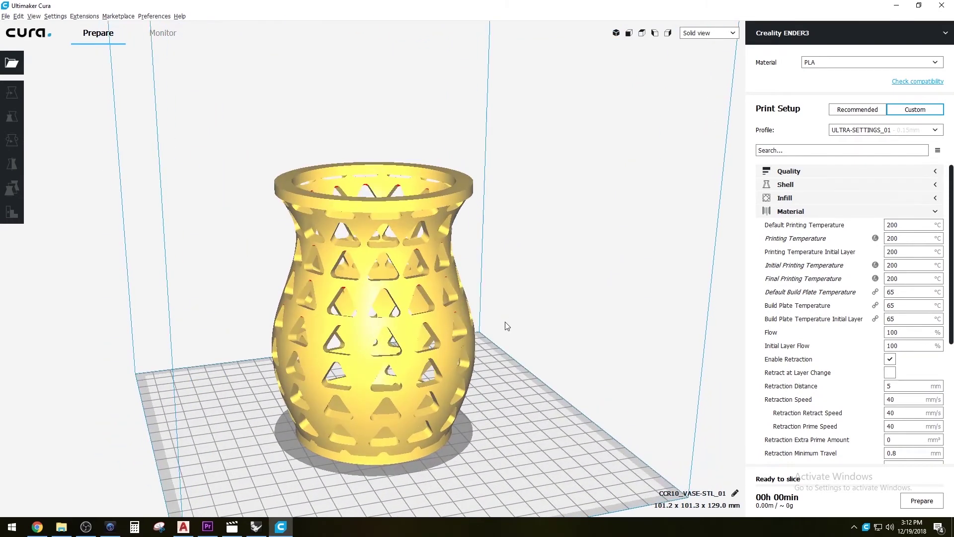
# Review the Quality print settings, including the layer height and line widths, and collapse all setting categories
pyautogui.click(888, 214)
pyautogui.click(821, 171)
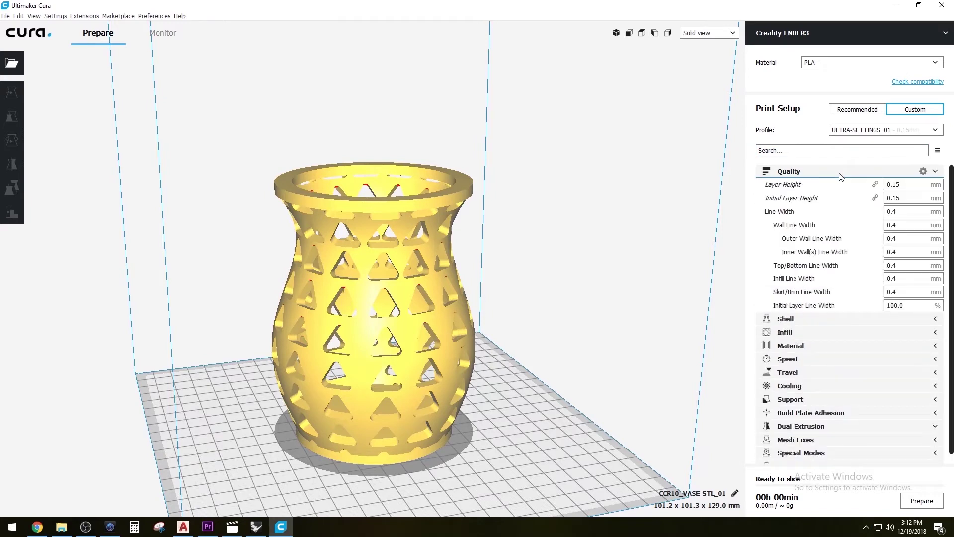
pyautogui.click(890, 169)
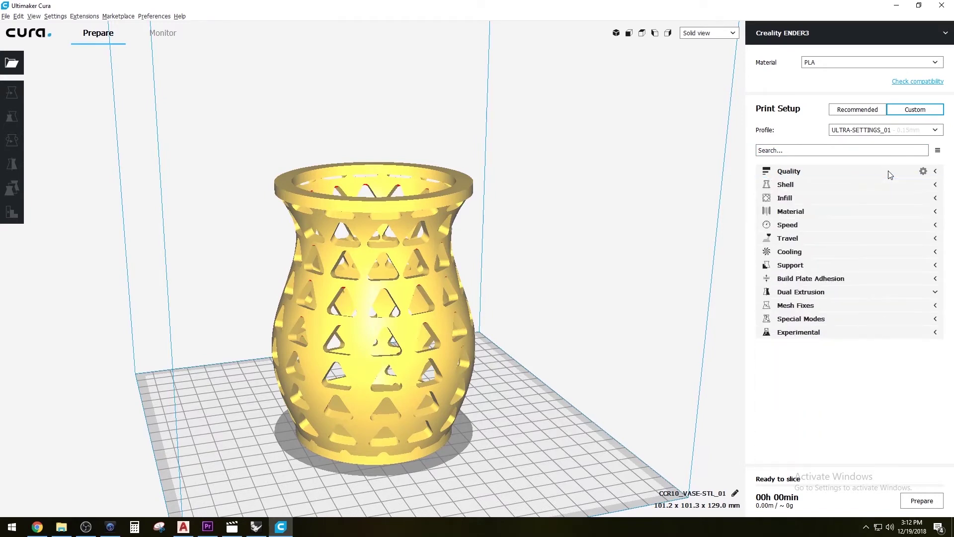
pyautogui.click(894, 173)
pyautogui.click(873, 176)
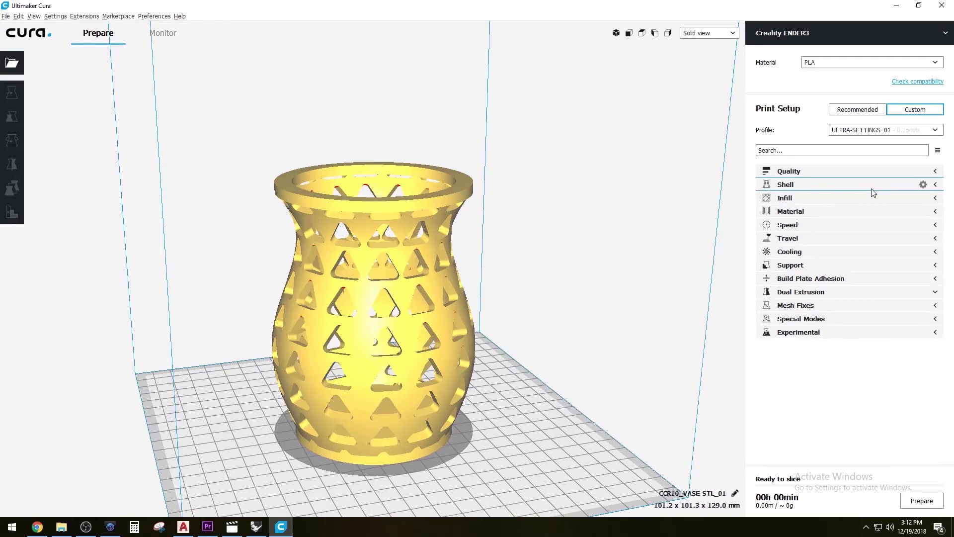
pyautogui.click(874, 176)
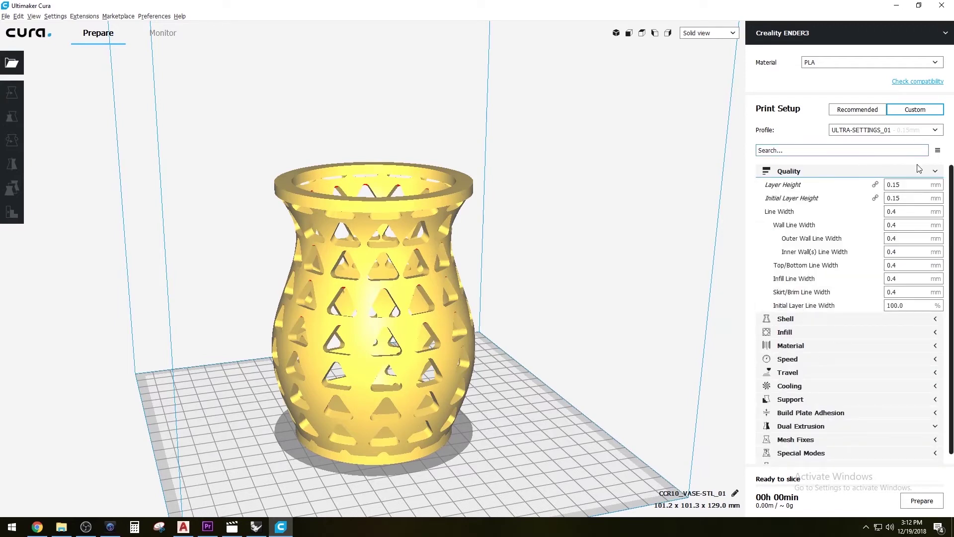
pyautogui.click(853, 173)
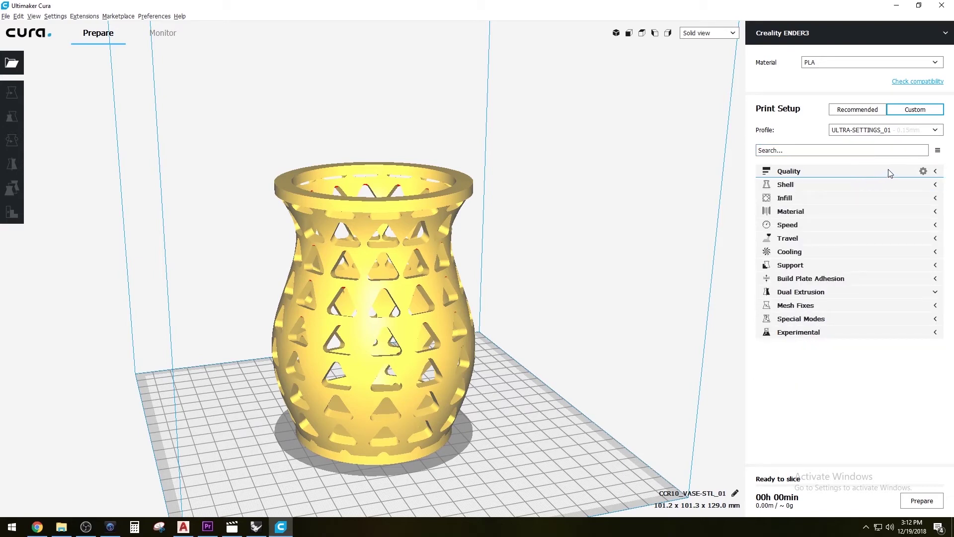
pyautogui.click(889, 172)
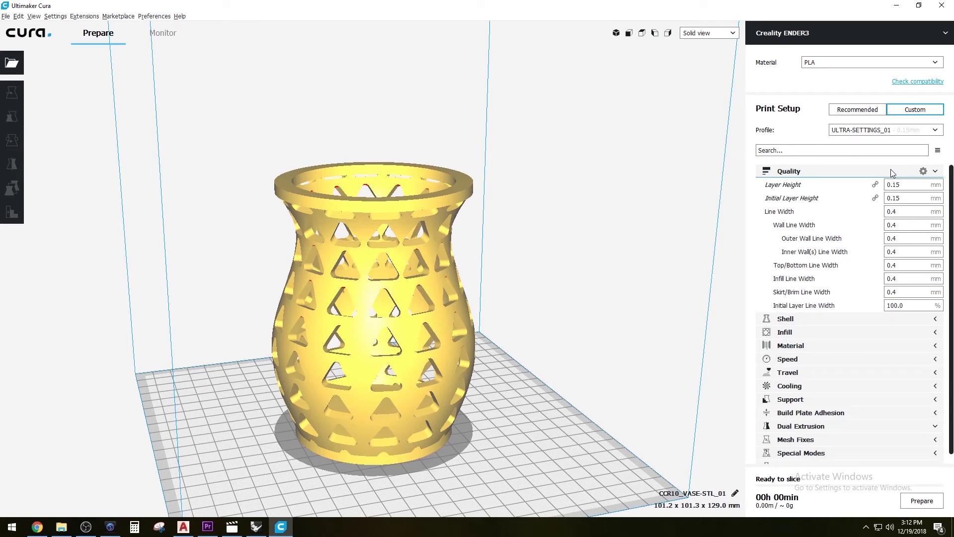
pyautogui.click(891, 173)
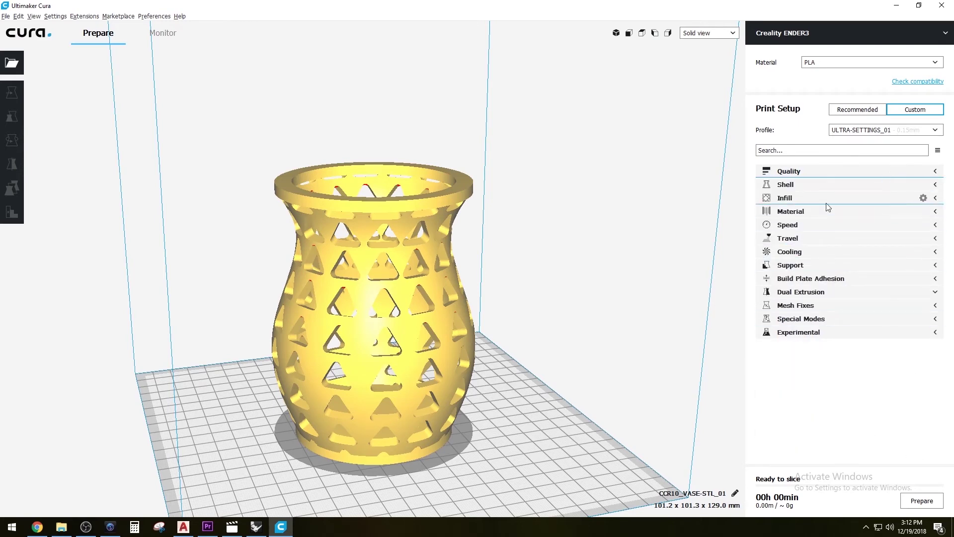
# Set the brim width to 10 mm in the build plate adhesion settings
pyautogui.click(863, 280)
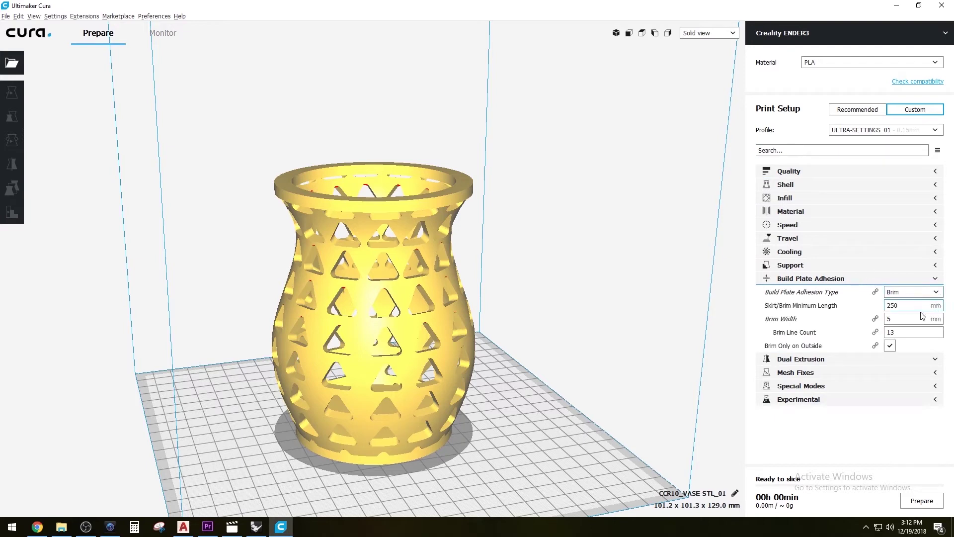
pyautogui.moveTo(895, 320); pyautogui.dragTo(860, 319)
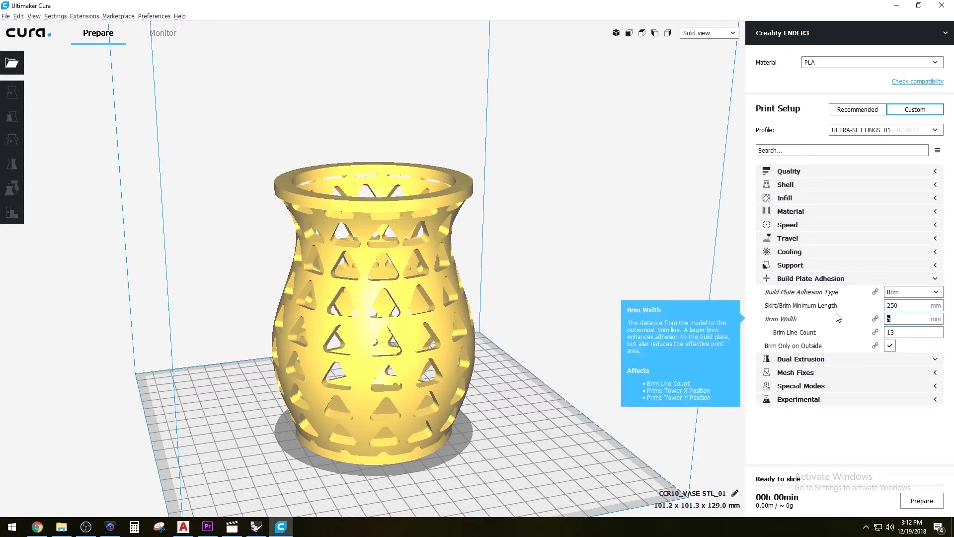
pyautogui.write('10')
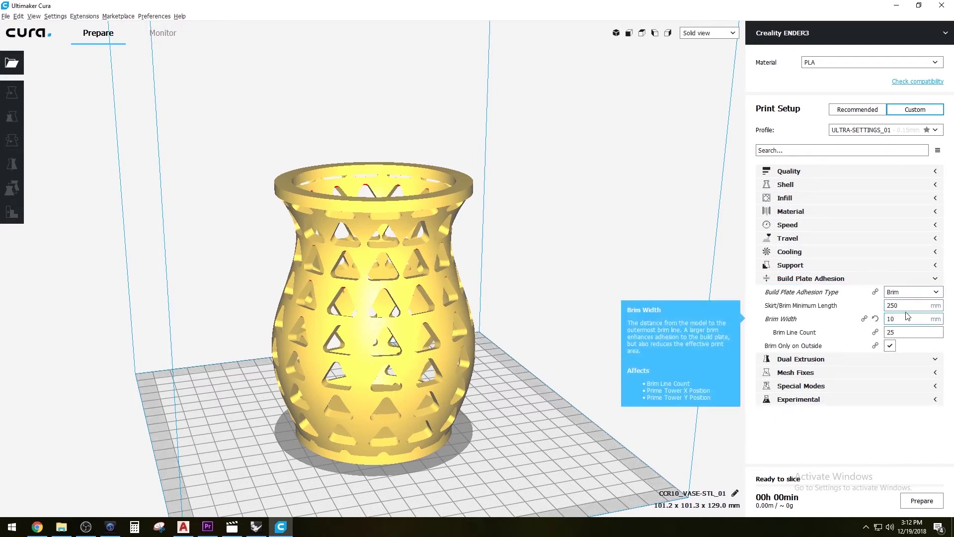
pyautogui.moveTo(588, 401); pyautogui.dragTo(464, 407, button='right')
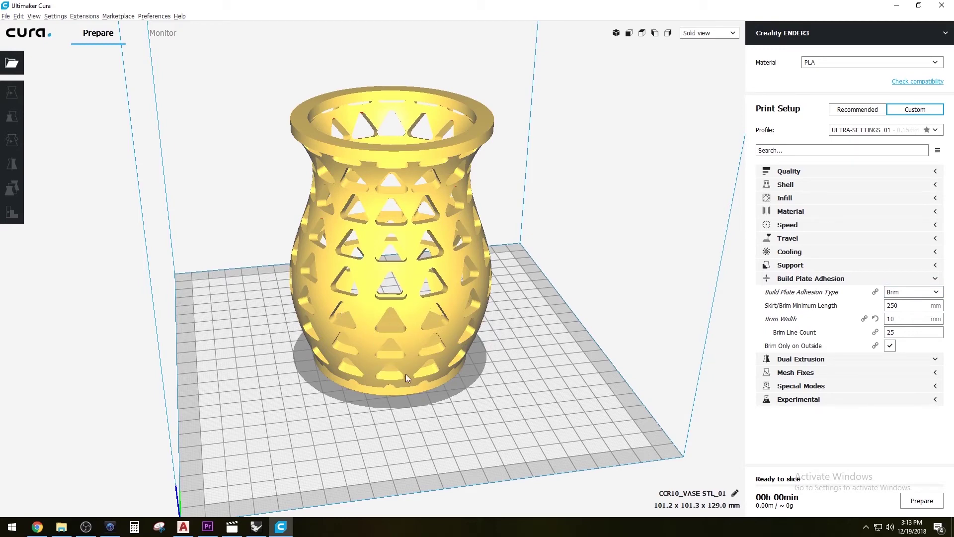
pyautogui.click(869, 279)
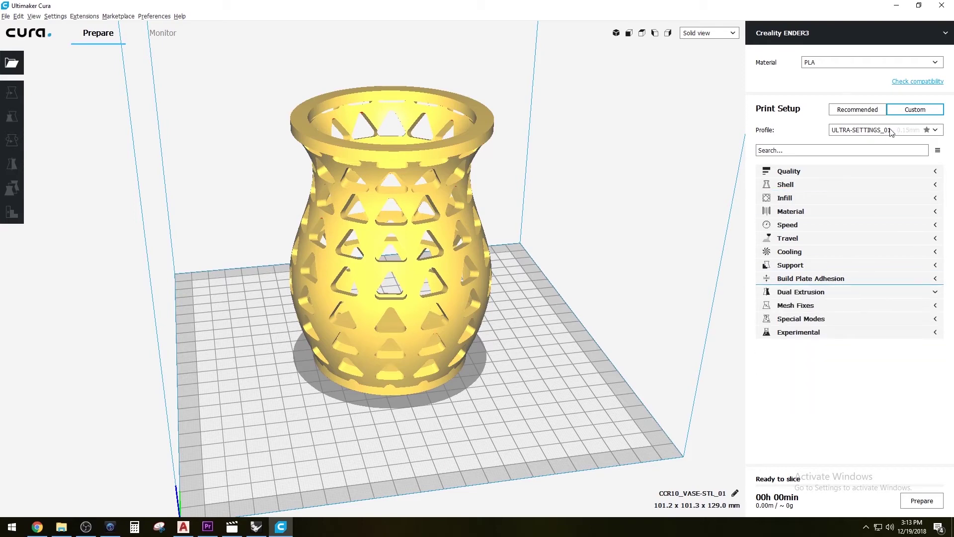
# Slice the vase and check the estimated print time and filament use
pyautogui.click(926, 505)
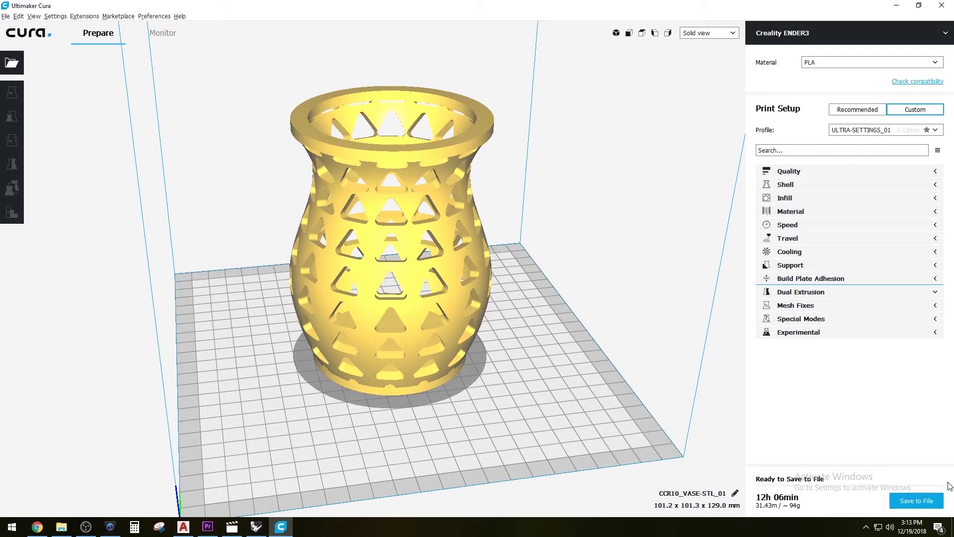
pyautogui.moveTo(795, 507)
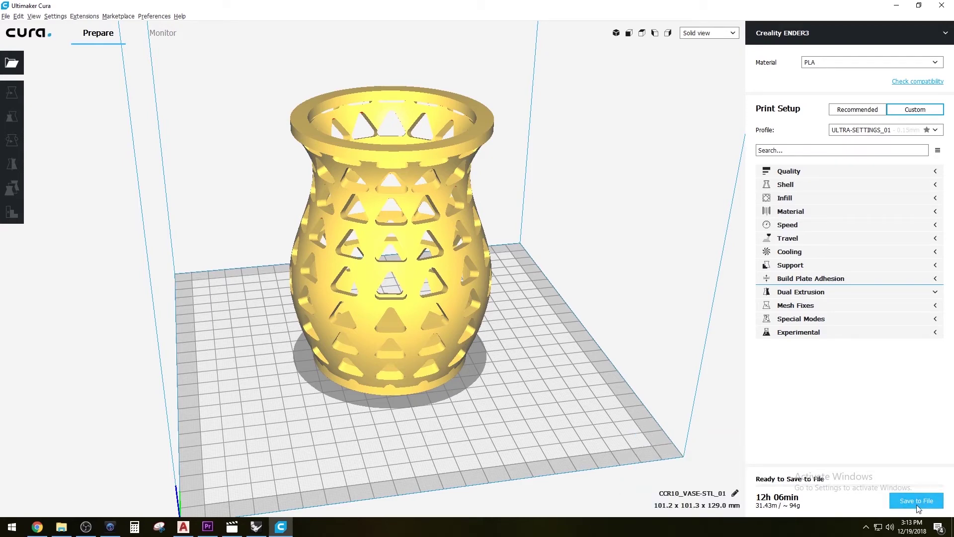
pyautogui.moveTo(765, 504)
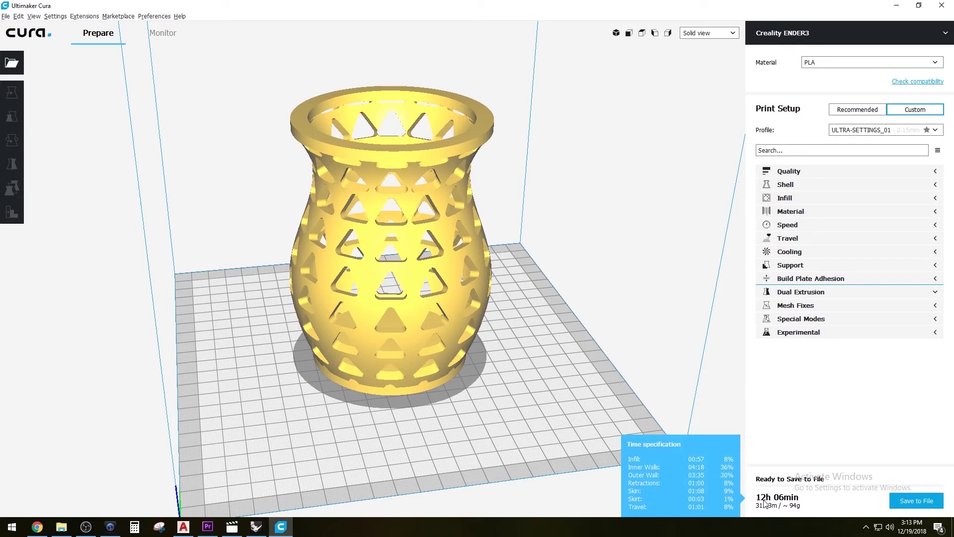
# Start saving the sliced vase to a file and browse to 00_TUTORIALS\1842_VASE-3DPRINT\MODEL on the D: drive
pyautogui.click(915, 503)
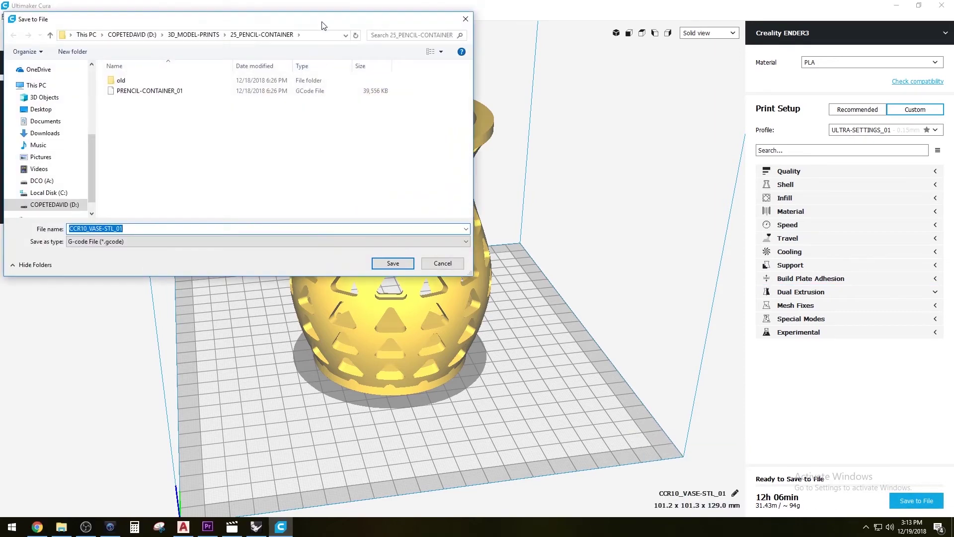
pyautogui.moveTo(321, 21); pyautogui.dragTo(501, 36)
pyautogui.click(380, 49)
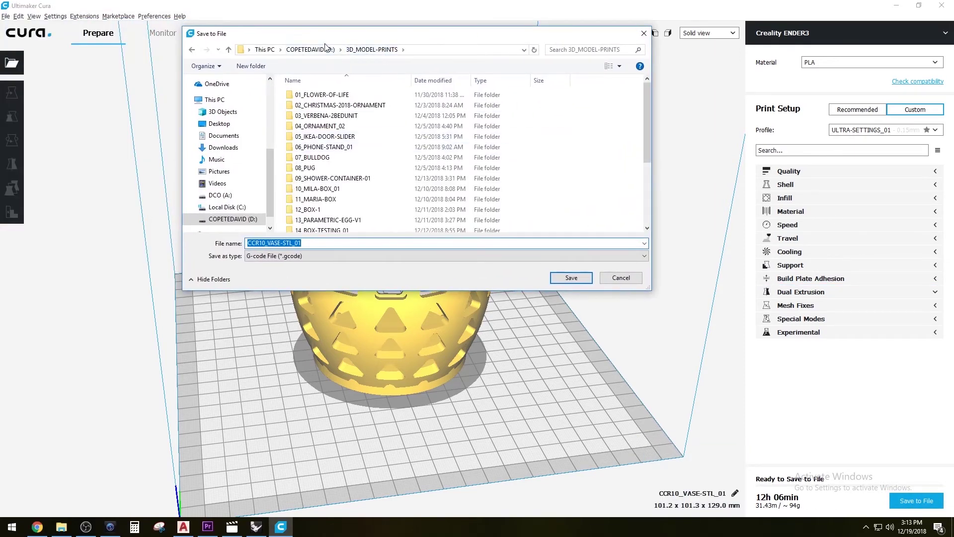
pyautogui.click(310, 49)
pyautogui.doubleClick(328, 116)
pyautogui.scroll(-8, 358, 184)
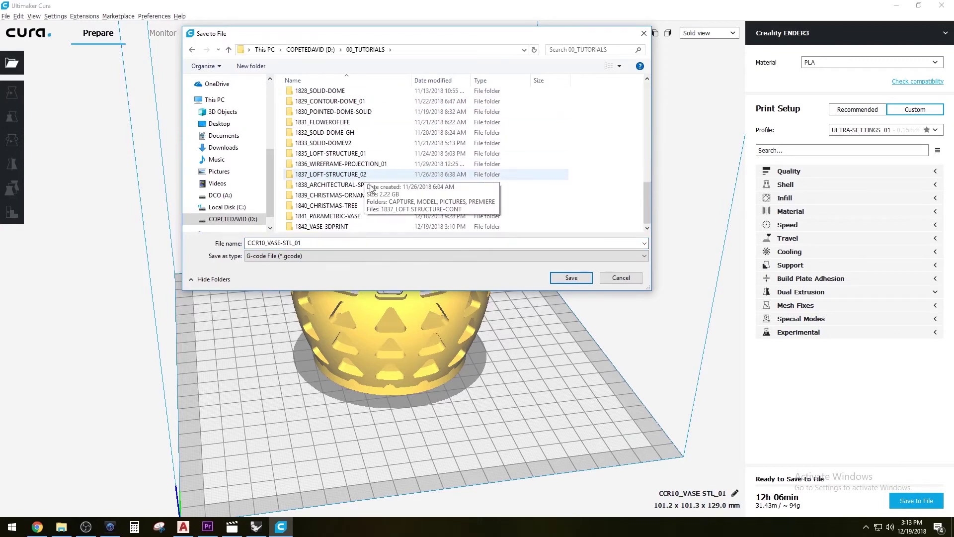
pyautogui.doubleClick(352, 225)
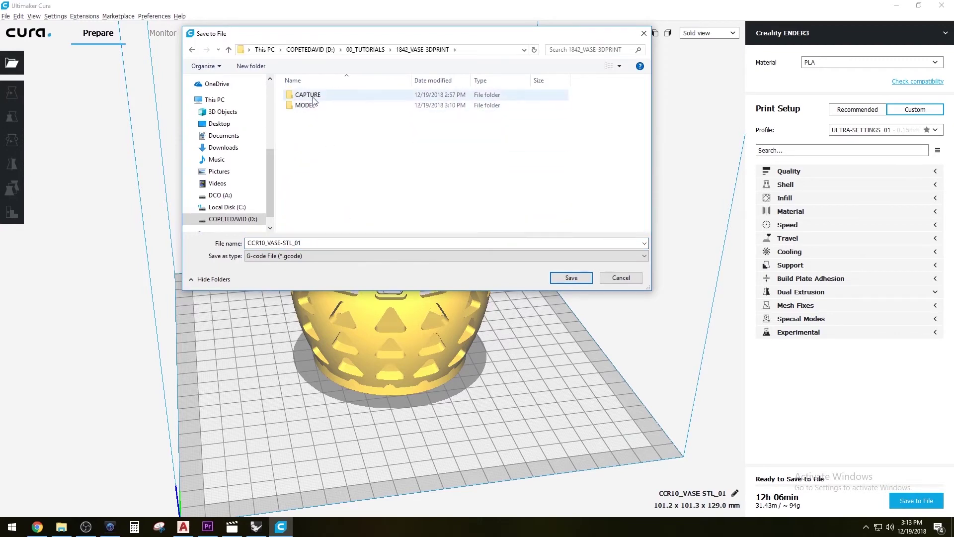
pyautogui.doubleClick(310, 105)
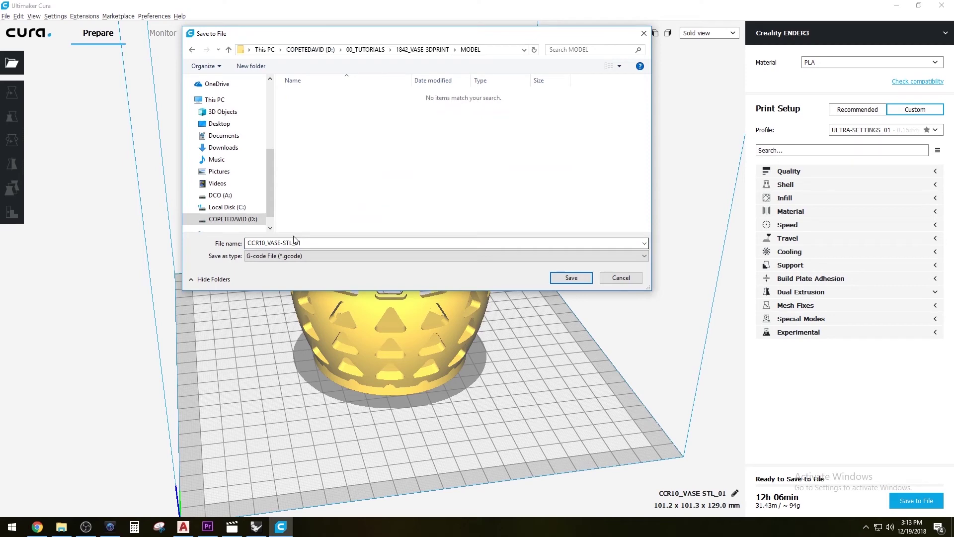
# Name the G-code file VASE-GCODE_01 and save it
pyautogui.click(340, 242)
pyautogui.click(277, 243)
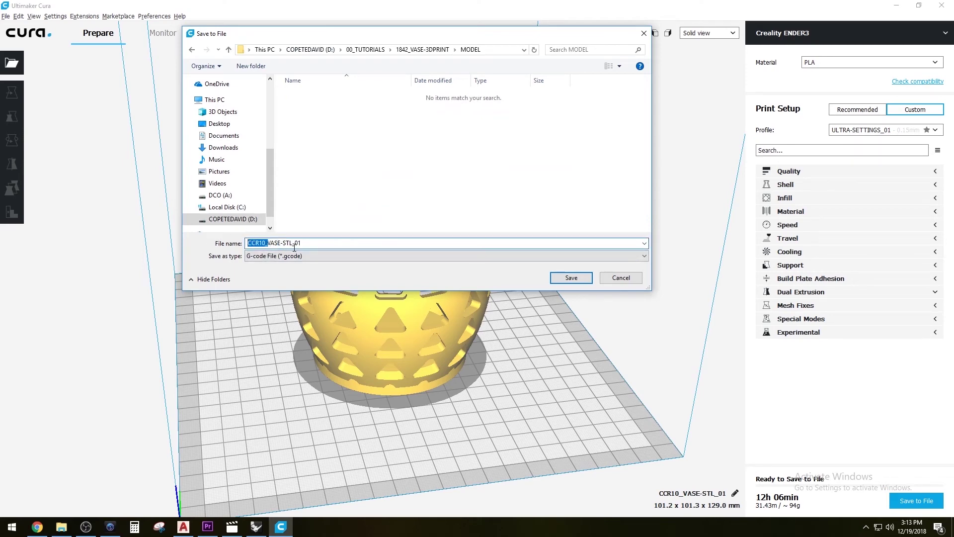
pyautogui.press('BackSpace')
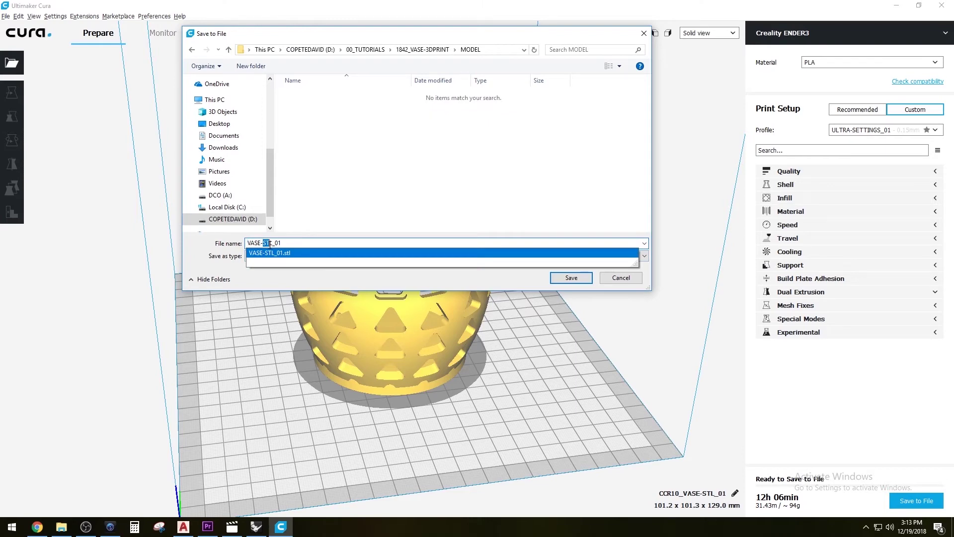
pyautogui.write('GCODE')
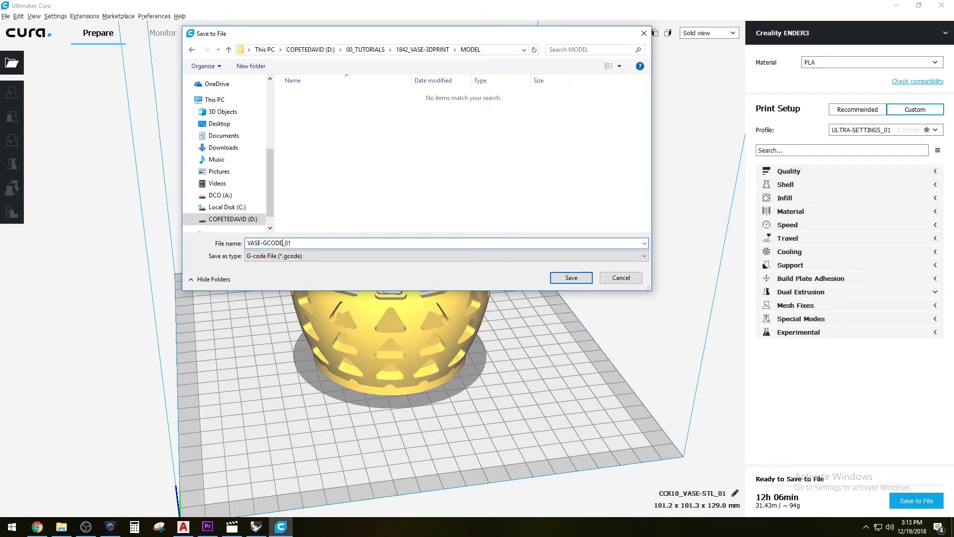
pyautogui.click(577, 280)
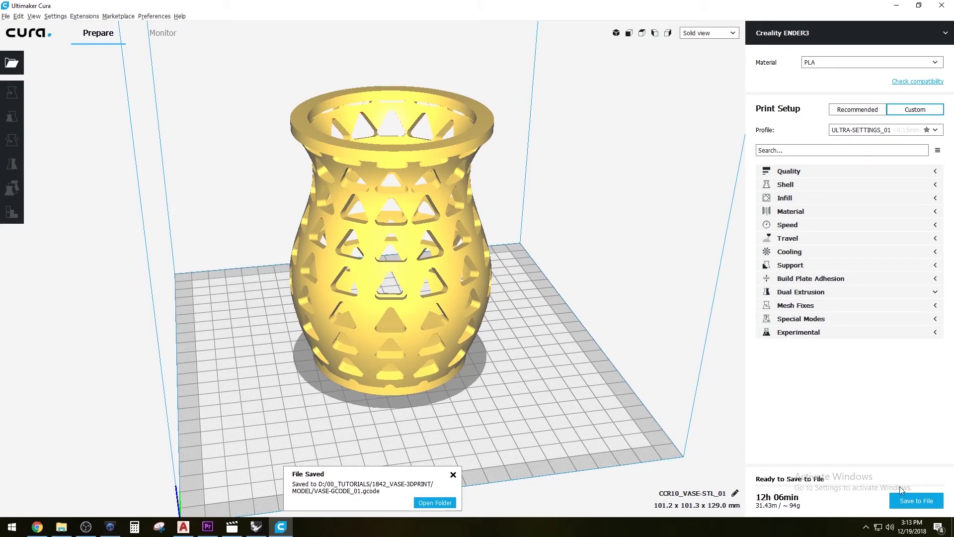
# Open the folder containing the saved G-code file and close Ultimaker Cura, keeping the folder window accessible
pyautogui.click(432, 503)
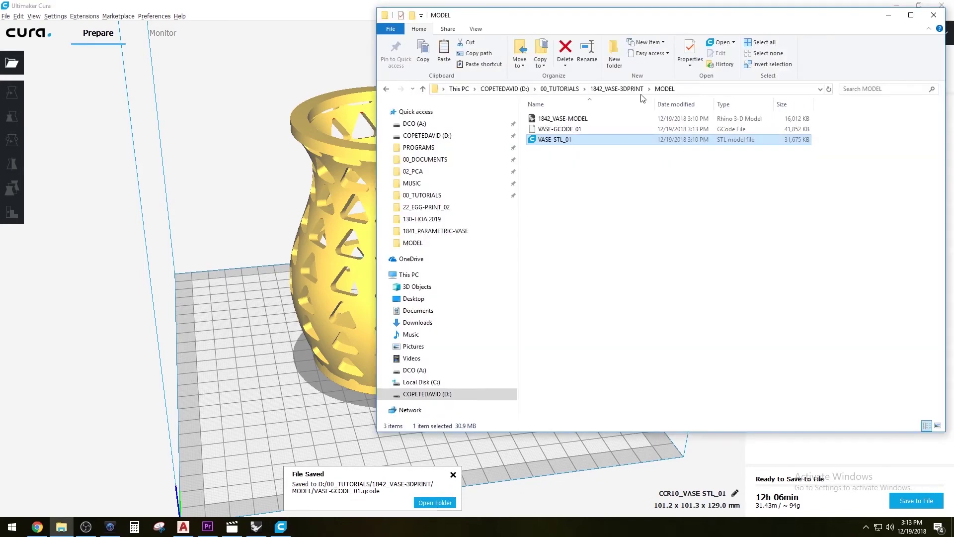
pyautogui.moveTo(617, 26); pyautogui.dragTo(594, 133)
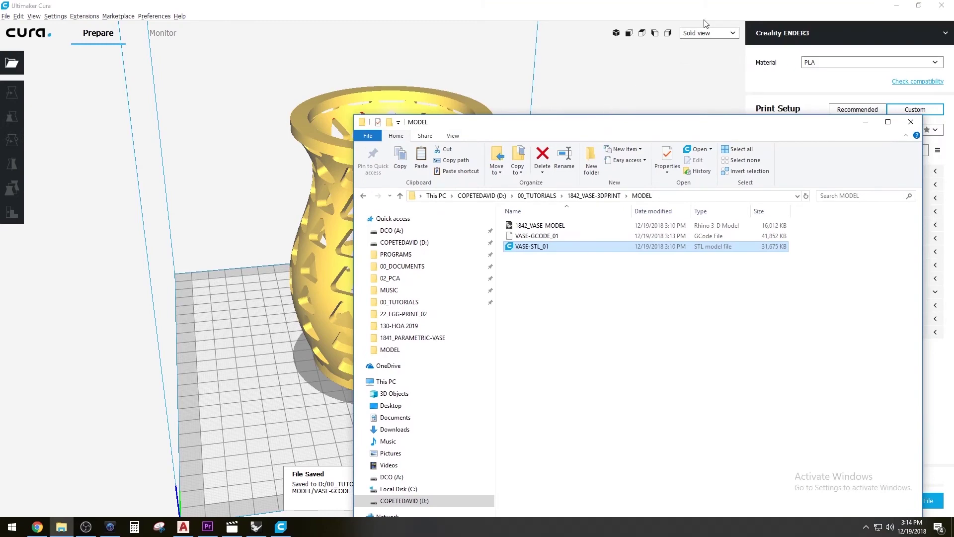
pyautogui.click(950, 7)
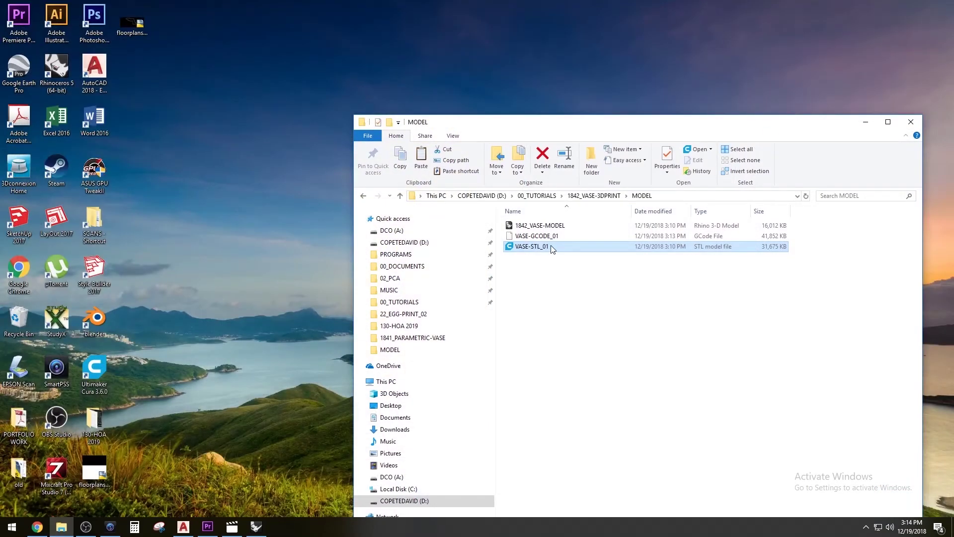
# Open VASE-GCODE_01 from the MODEL folder in Ultimaker Cura and move the folder window out of the way
pyautogui.click(555, 241)
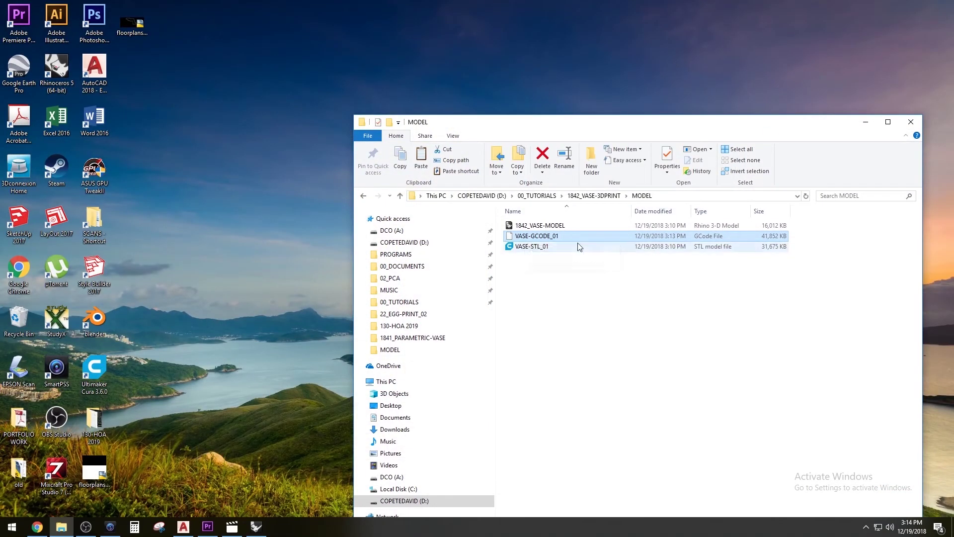
pyautogui.moveTo(481, 242); pyautogui.dragTo(90, 370)
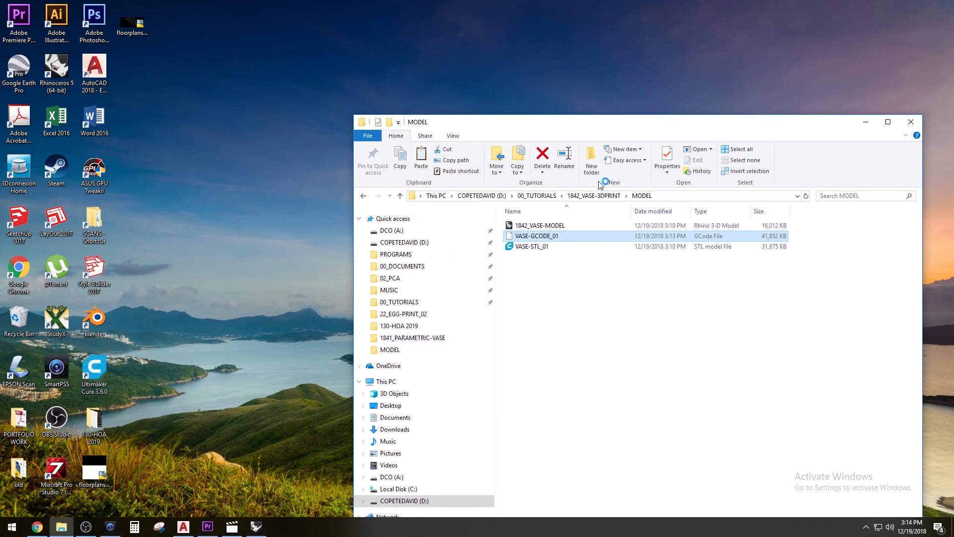
pyautogui.moveTo(788, 127); pyautogui.dragTo(847, 386)
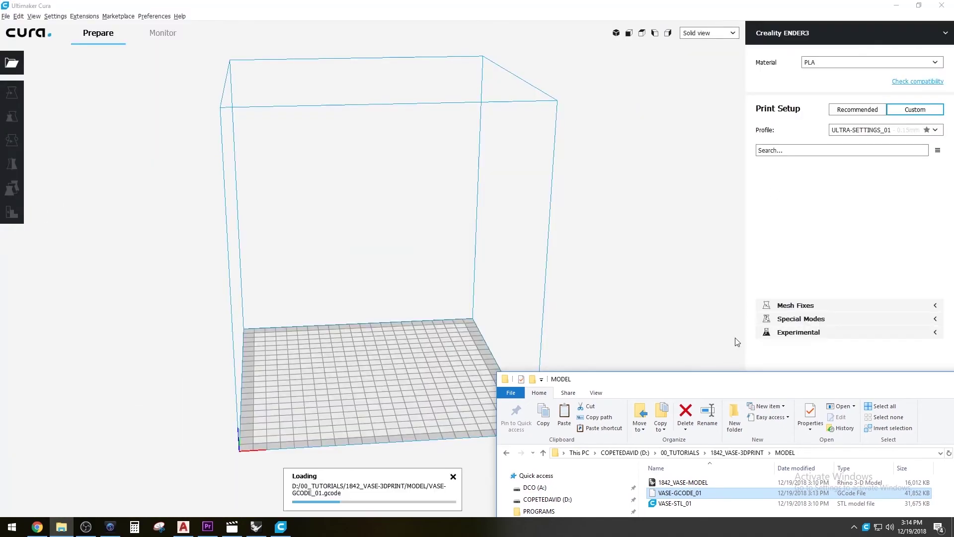
pyautogui.moveTo(678, 379); pyautogui.dragTo(772, 433)
pyautogui.click(697, 426)
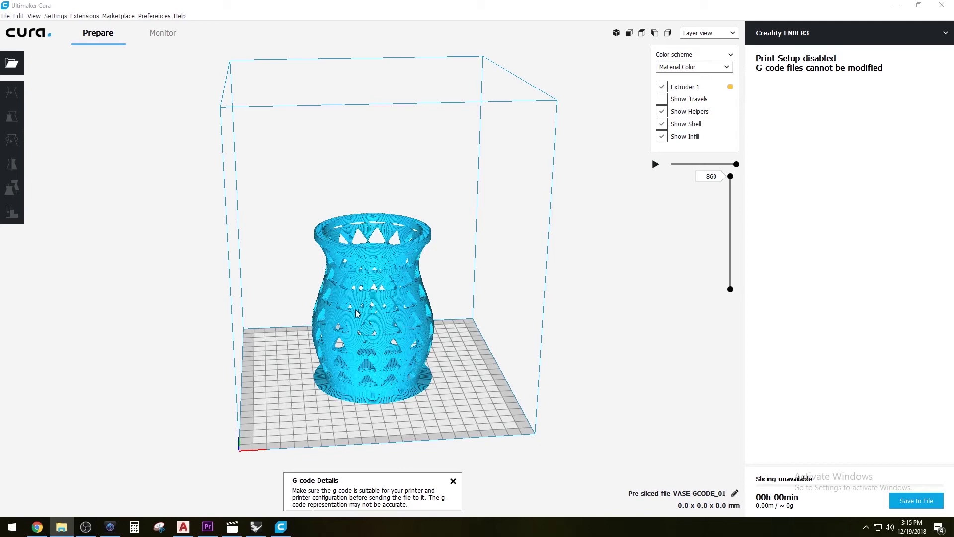
# Examine the complete sliced vase and its brim up close in the layer view
pyautogui.moveTo(398, 306); pyautogui.dragTo(410, 272, button='middle')
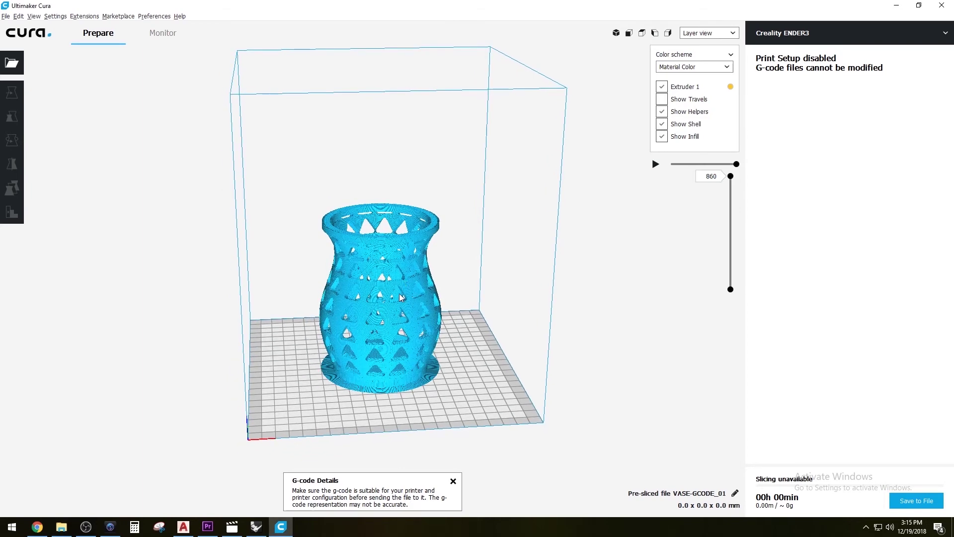
pyautogui.scroll(5, 402, 296)
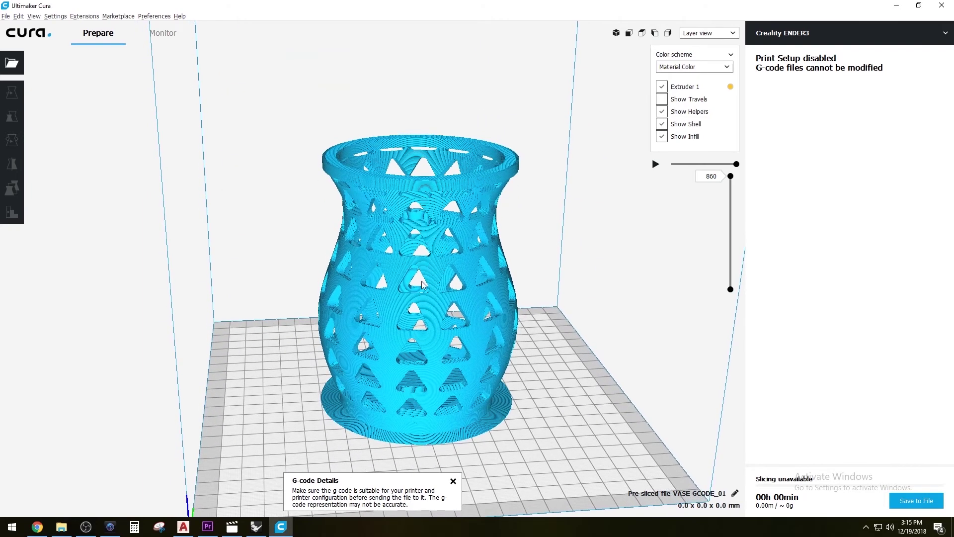
pyautogui.scroll(3, 422, 284)
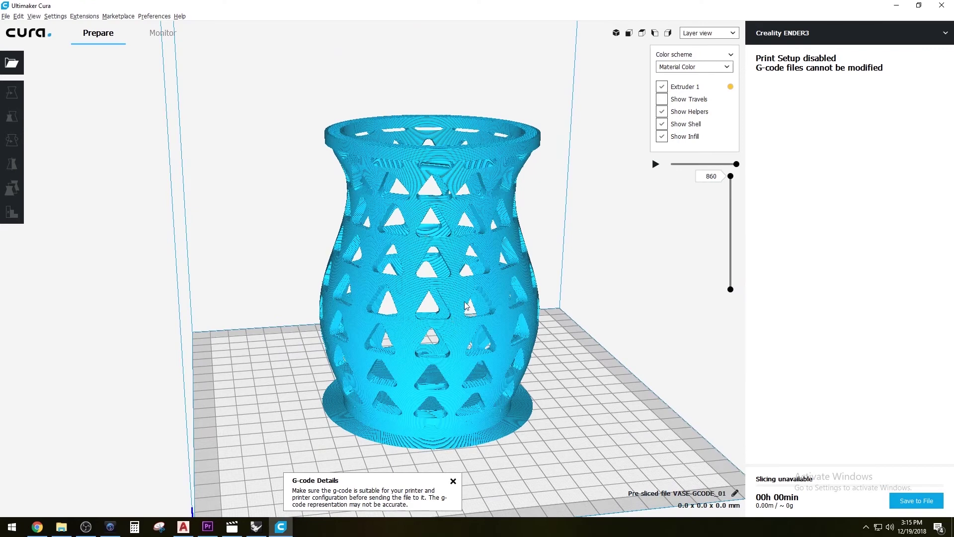
pyautogui.moveTo(465, 302); pyautogui.dragTo(469, 294, button='right')
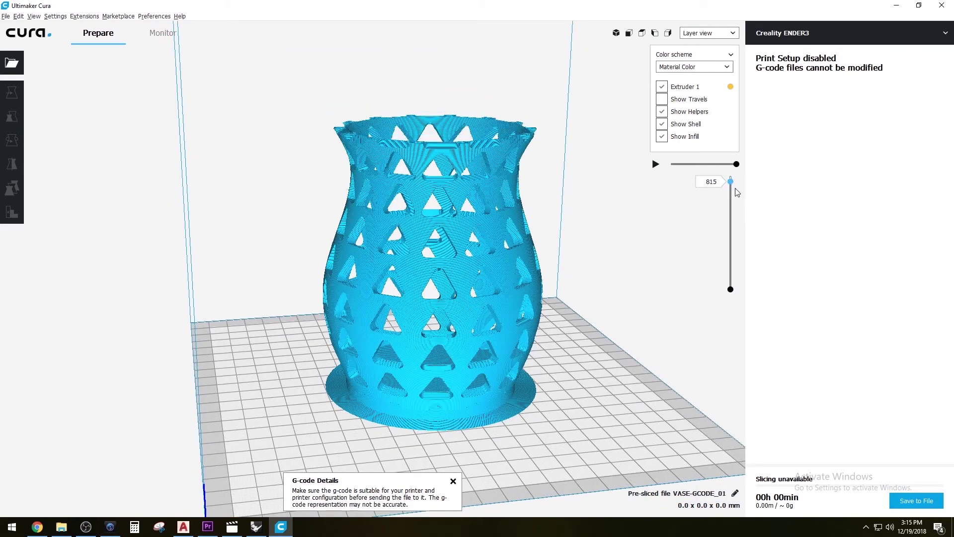
# Lower the layer preview to layer 17 and examine the infill pattern in the vase's base
pyautogui.moveTo(742, 206); pyautogui.dragTo(744, 285)
pyautogui.moveTo(520, 367); pyautogui.dragTo(520, 376, button='right')
pyautogui.scroll(3, 520, 380)
pyautogui.moveTo(520, 376); pyautogui.dragTo(480, 270, button='middle')
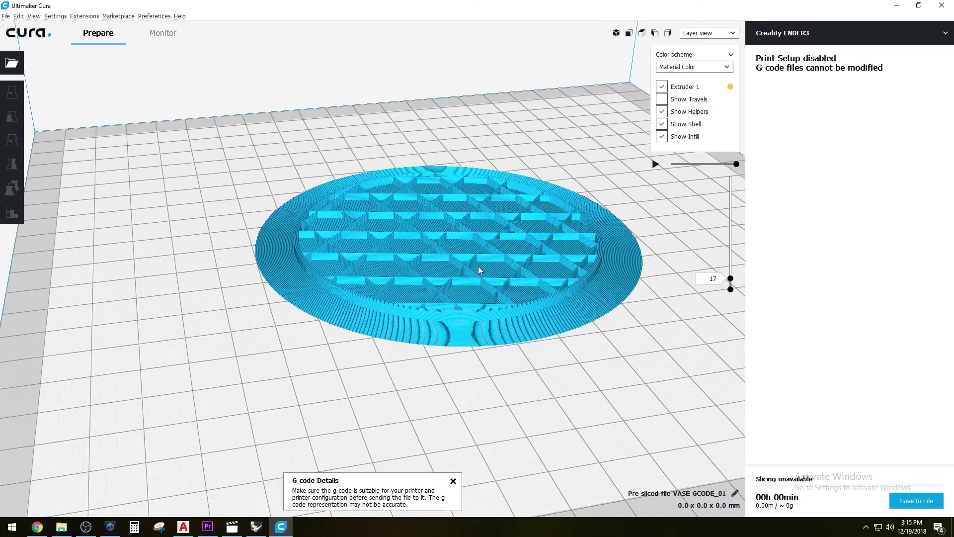
pyautogui.moveTo(480, 271); pyautogui.dragTo(494, 306, button='right')
pyautogui.moveTo(494, 307); pyautogui.dragTo(522, 290, button='middle')
pyautogui.scroll(1, 522, 291)
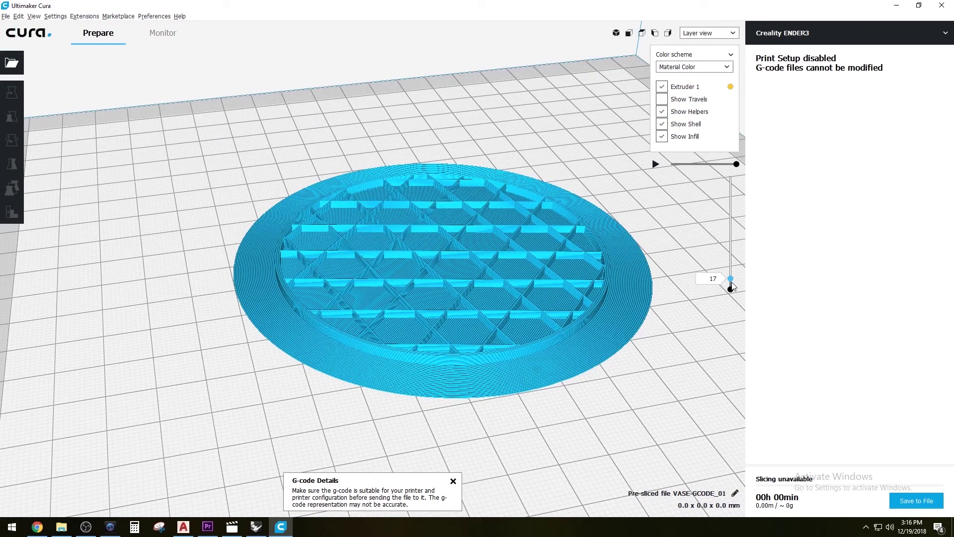
# Preview the first layer with its brim, and raise the layer preview to layer 435 to inspect the perforated walls
pyautogui.moveTo(732, 286); pyautogui.dragTo(731, 291)
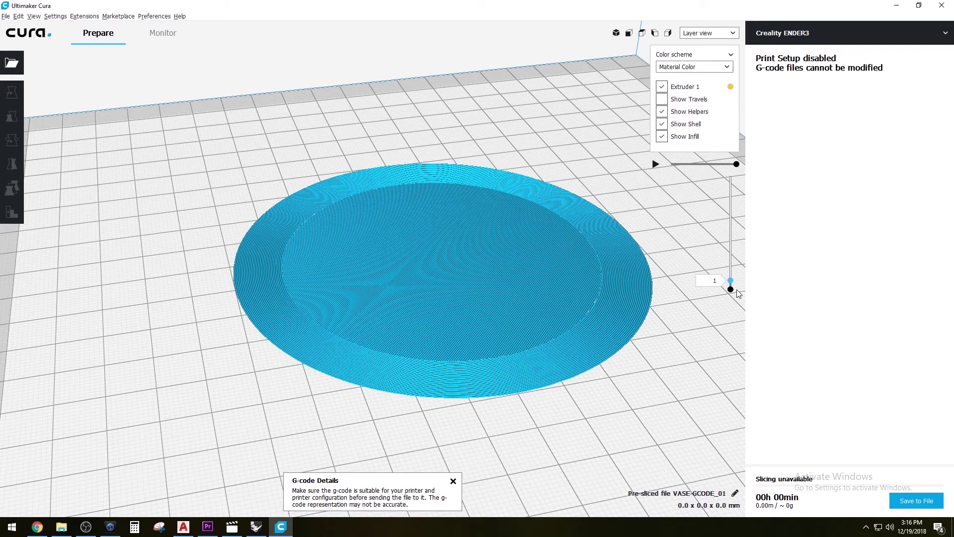
pyautogui.moveTo(736, 290); pyautogui.dragTo(747, 235)
pyautogui.scroll(-5, 564, 233)
pyautogui.moveTo(564, 234); pyautogui.dragTo(679, 250, button='right')
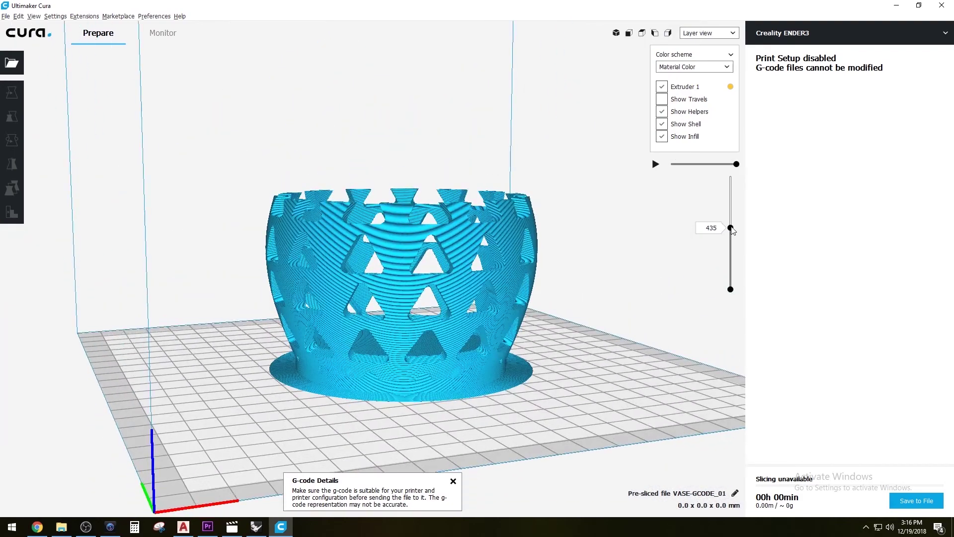
# Raise the layer preview to the top layer, 860, and inspect the whole vase from several angles
pyautogui.moveTo(734, 227); pyautogui.dragTo(737, 175)
pyautogui.scroll(-3, 577, 224)
pyautogui.moveTo(559, 254); pyautogui.dragTo(497, 212, button='right')
pyautogui.moveTo(568, 201); pyautogui.dragTo(453, 256, button='right')
pyautogui.scroll(-2, 452, 256)
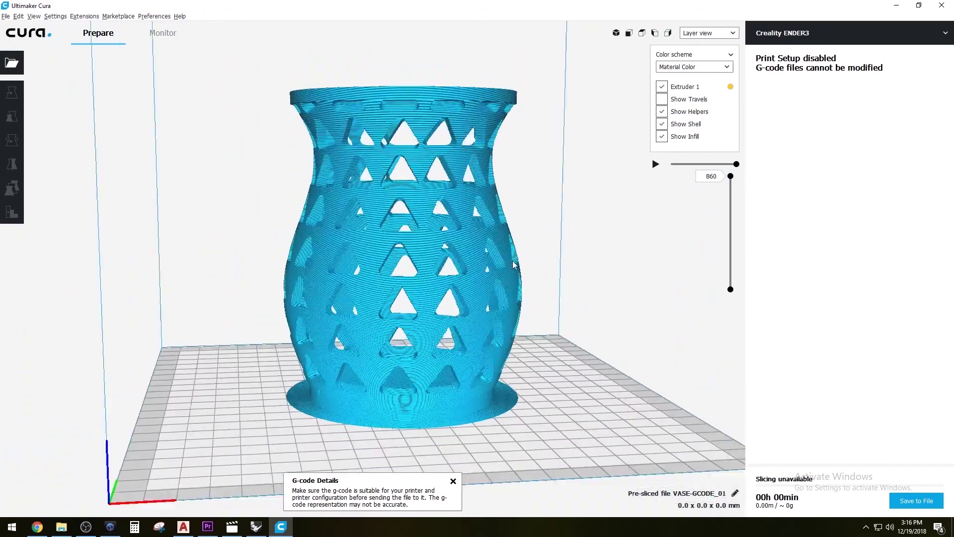
pyautogui.moveTo(514, 262); pyautogui.dragTo(604, 274, button='right')
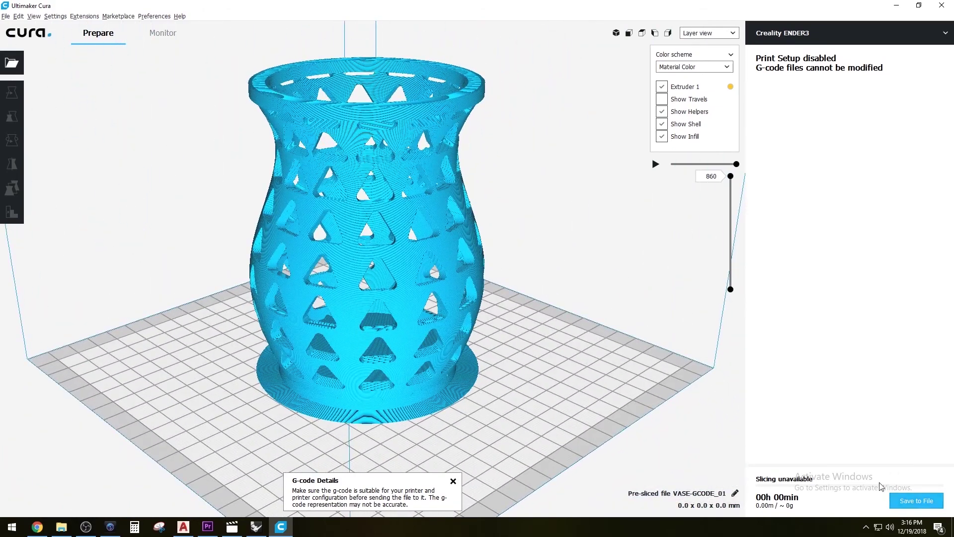
# Close Ultimaker Cura, switch to Rhino, and move the Grasshopper window clear of the vase with more of its definition in view
pyautogui.click(942, 5)
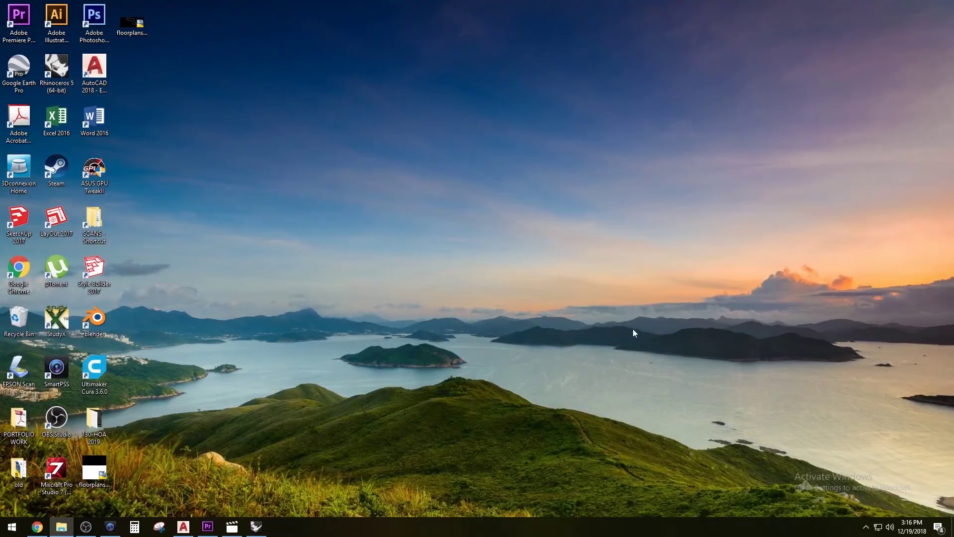
pyautogui.moveTo(953, 362); pyautogui.dragTo(487, 79)
pyautogui.click(261, 532)
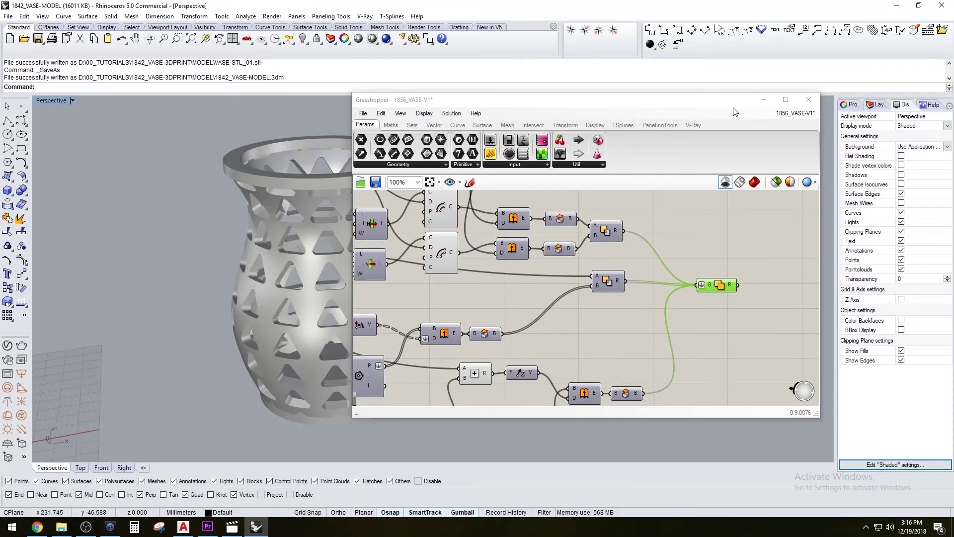
pyautogui.scroll(-4, 631, 288)
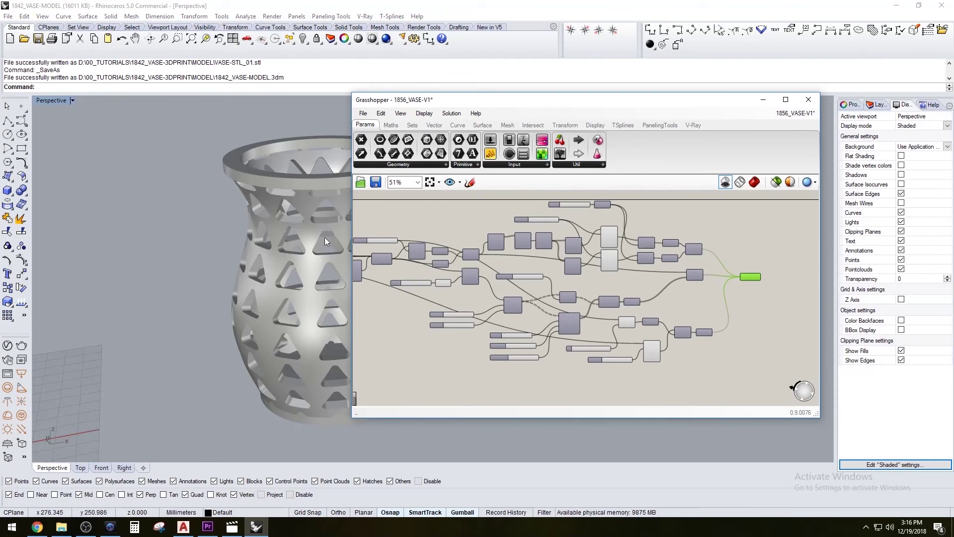
pyautogui.moveTo(597, 106); pyautogui.dragTo(723, 142)
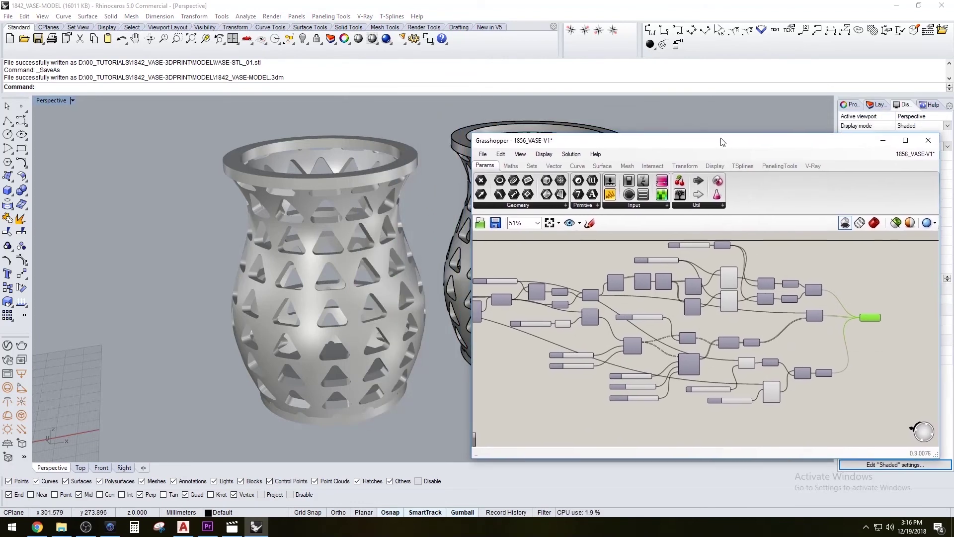